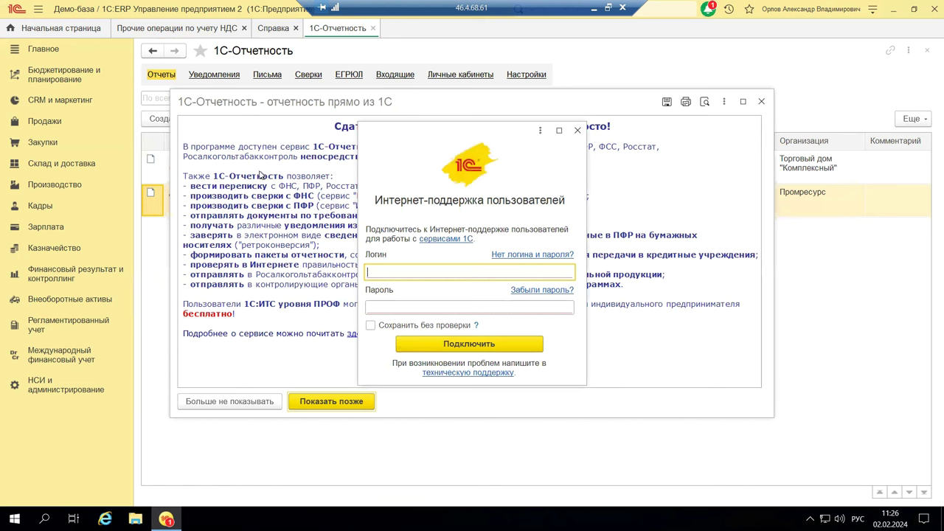
Step: Dismiss the 1С-Отчетность connection windows and open page 1 of Раздел 2 in the Промресурс VAT declaration for the fourth quarter of 2023
click(577, 131)
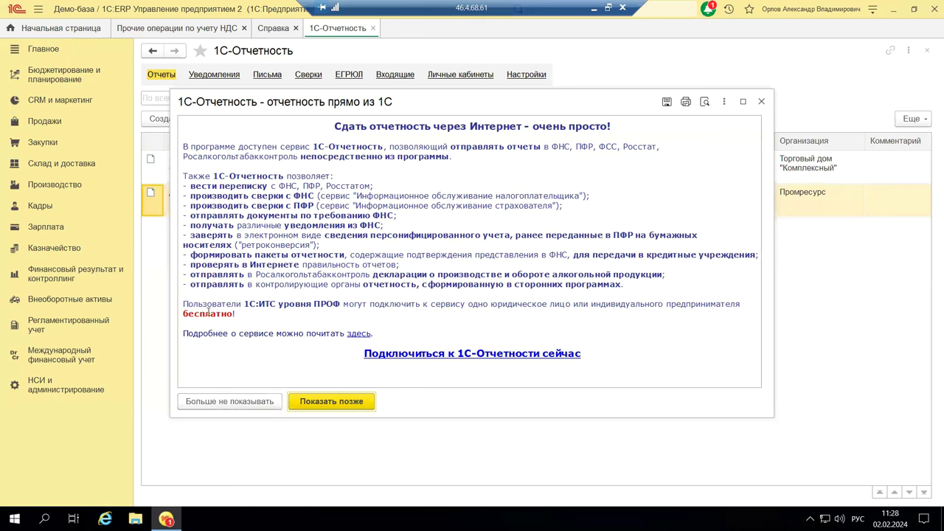
click(762, 104)
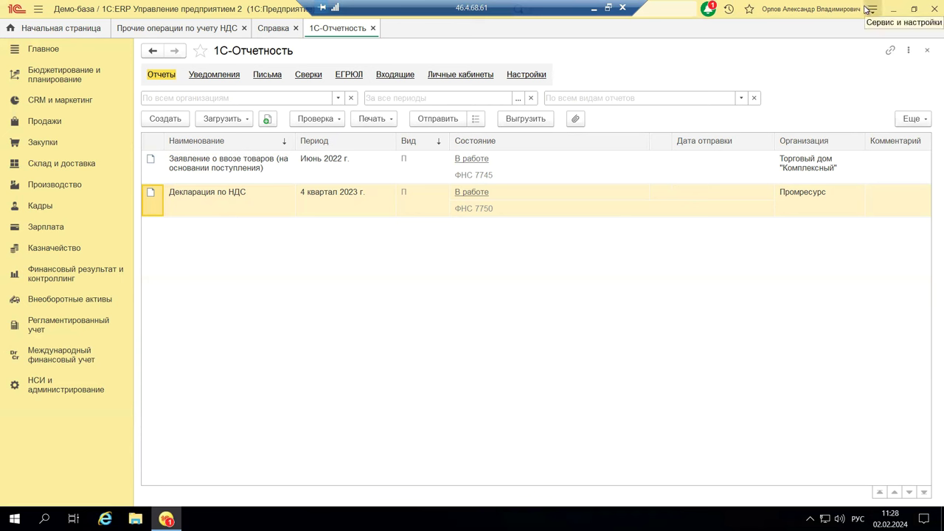
double_click(205, 190)
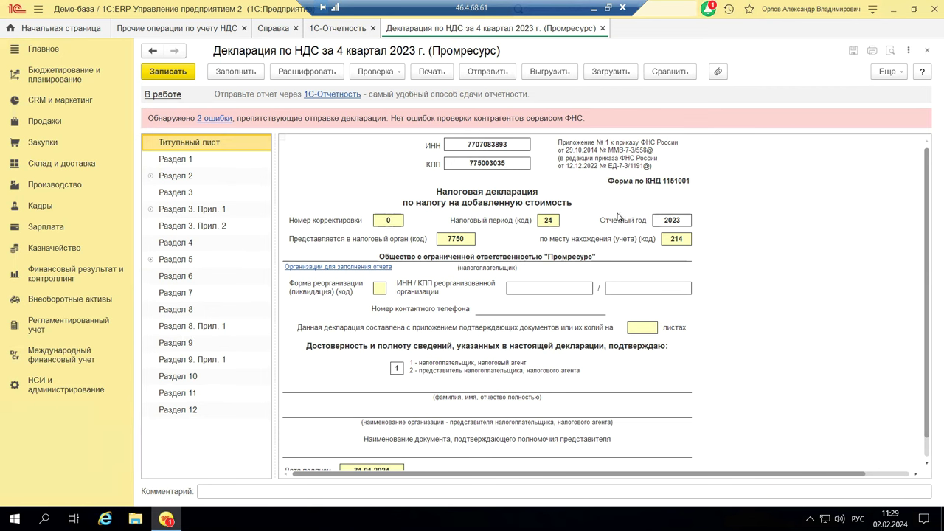
click(149, 176)
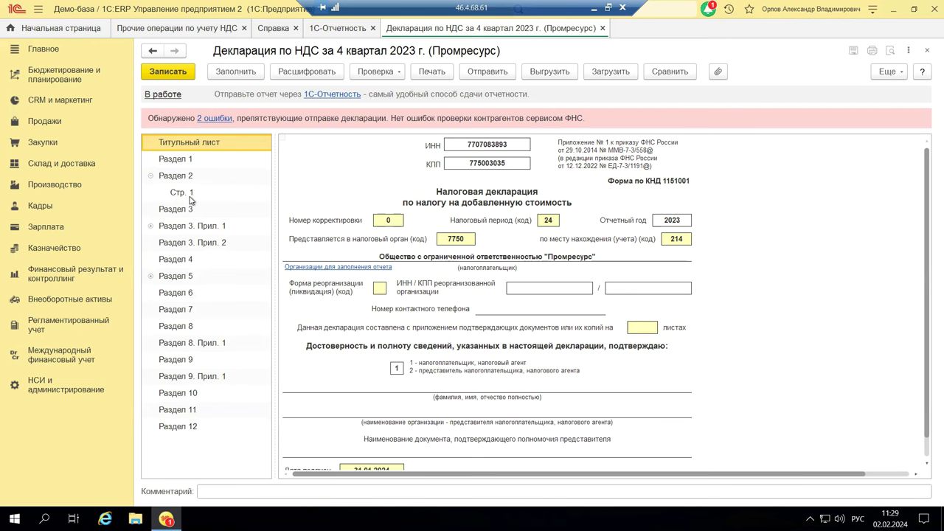
click(188, 197)
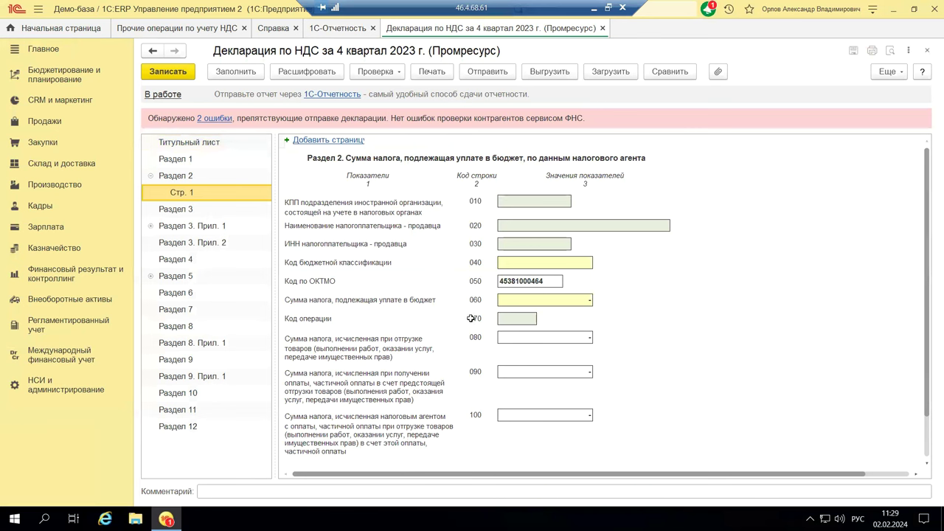
Step: Examine the list of operation codes available for line 070, Код операции, and close it without choosing a code
click(309, 321)
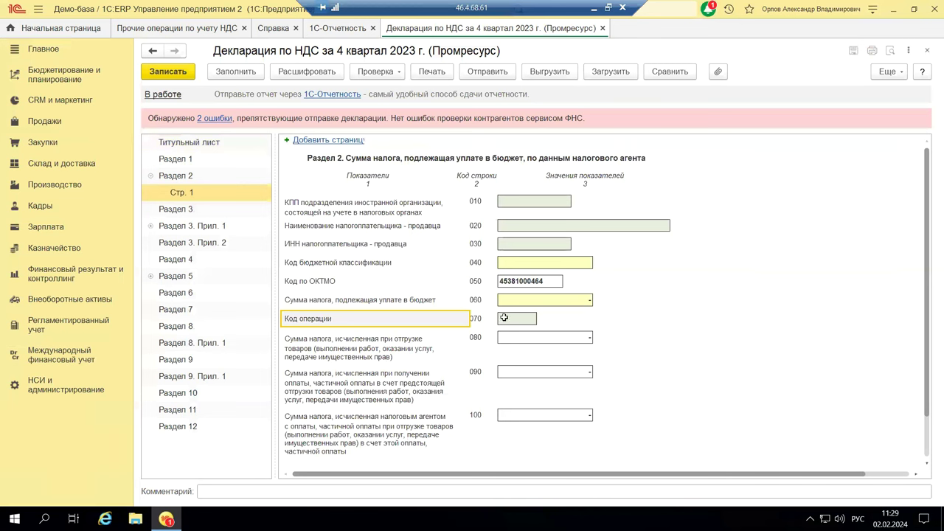
click(532, 318)
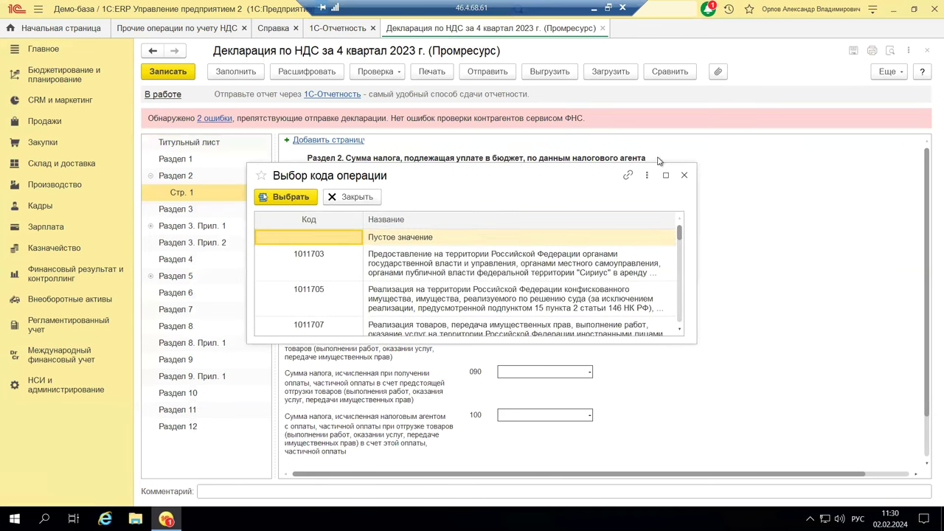
click(684, 176)
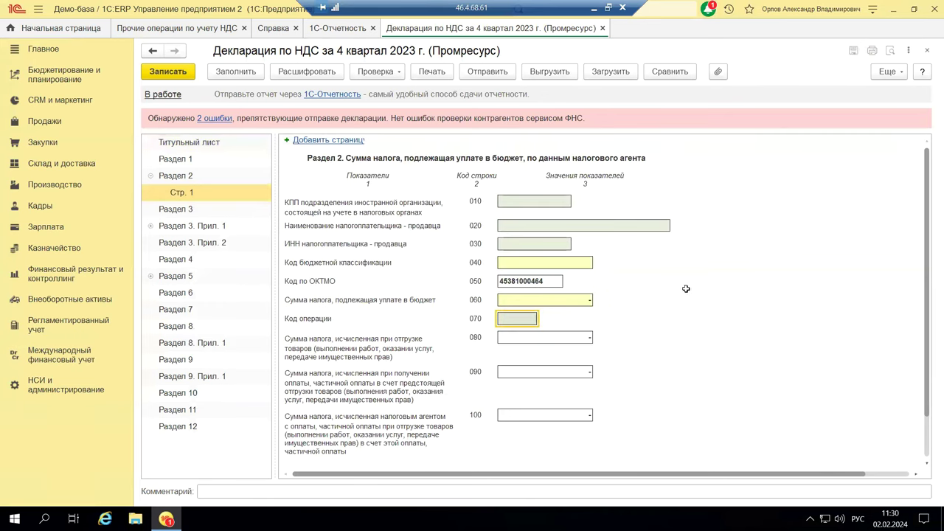
double_click(519, 318)
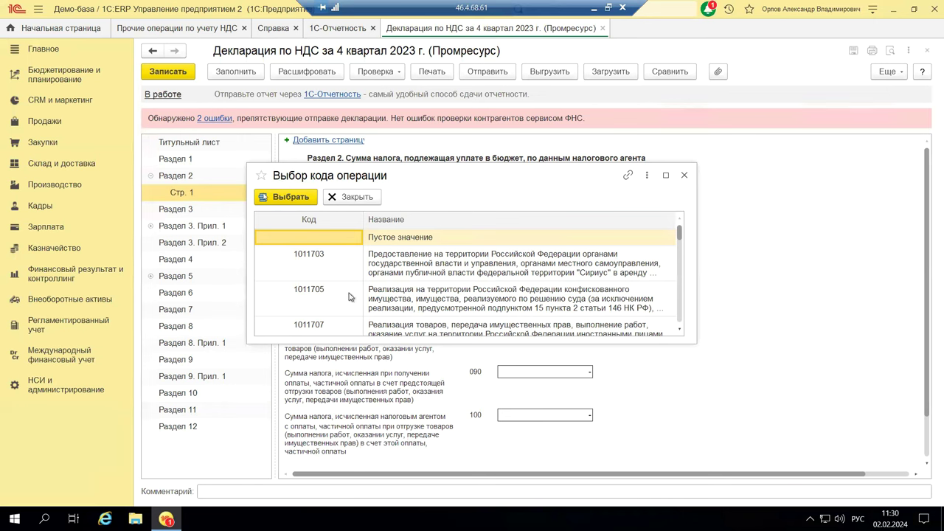
click(685, 177)
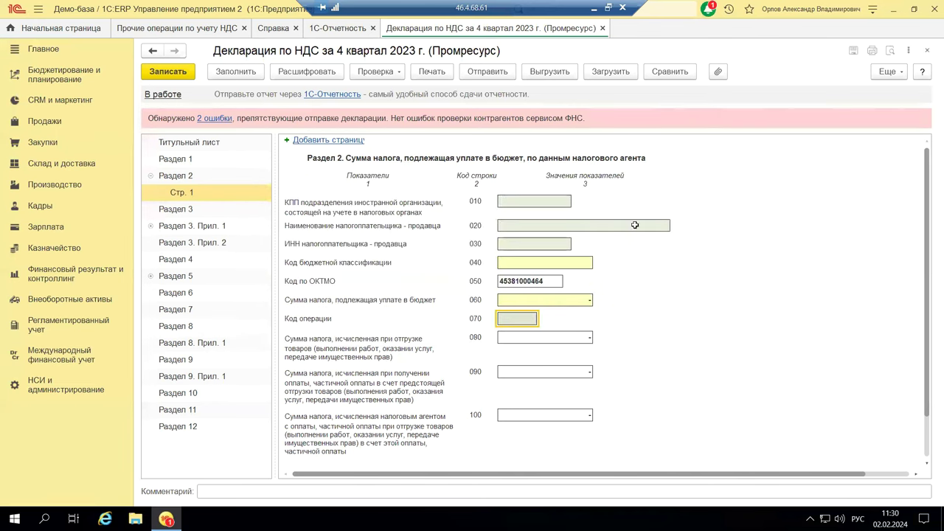
Step: Switch to the PowerPoint presentation, closing the file explorer window, and highlight the resolution number 534 on slide 9
click(593, 12)
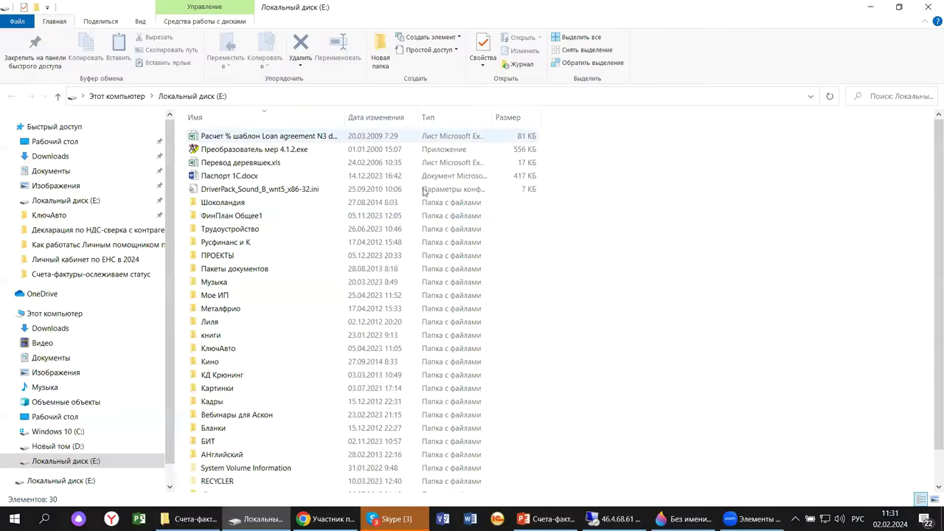
click(928, 7)
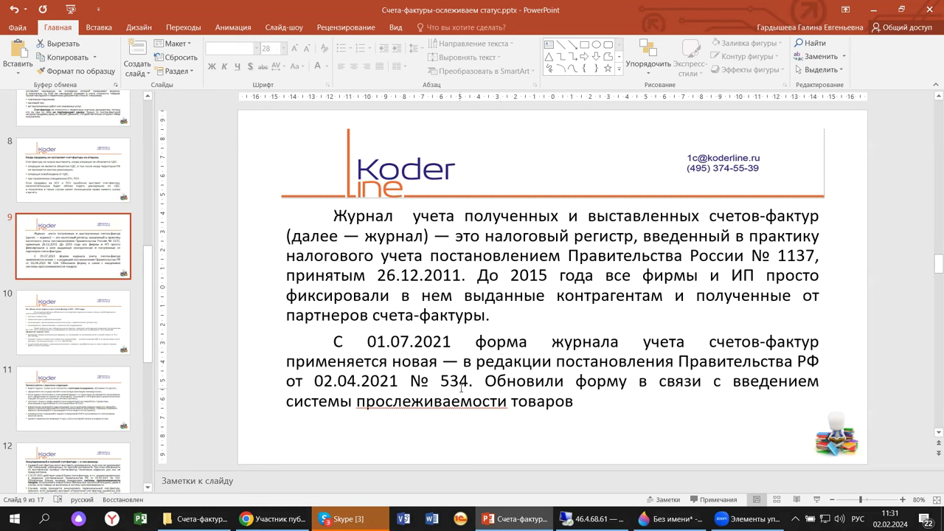
drag(439, 379, 469, 385)
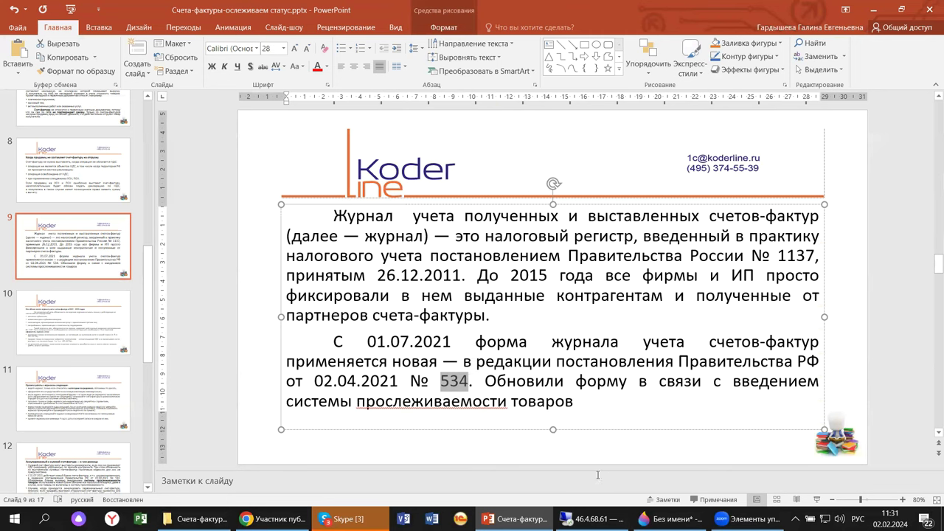
Step: Return to 1С:ERP on the remote desktop, open Помощник по учету НДС and set its organization to Деловой союз
mouse_move(590, 518)
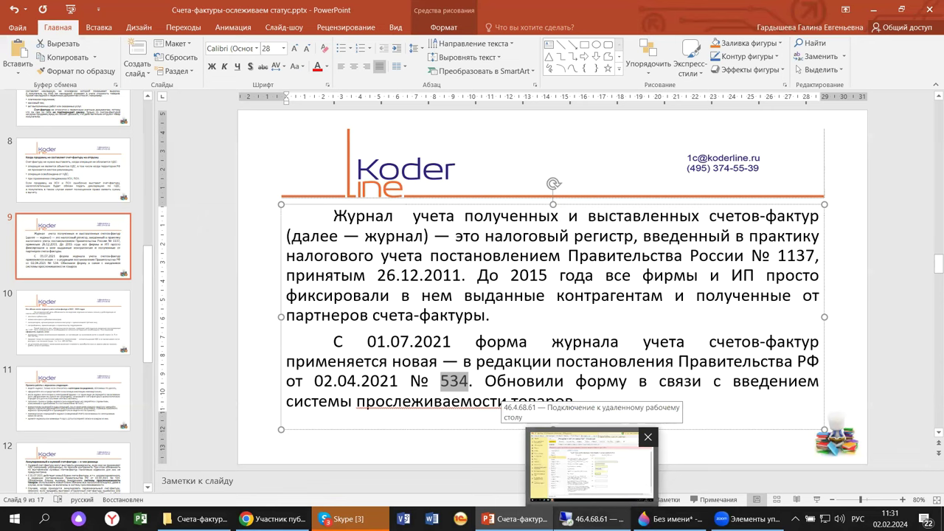
click(590, 464)
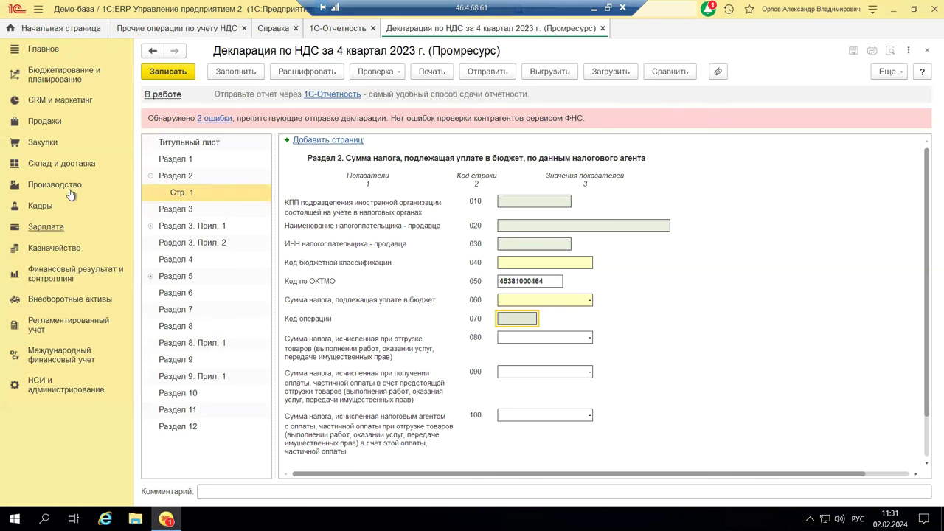
click(70, 282)
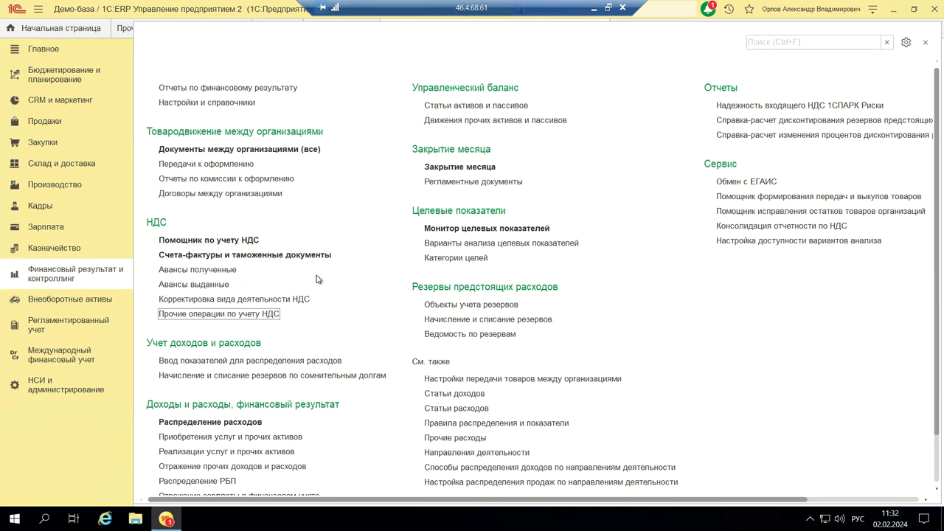
click(235, 244)
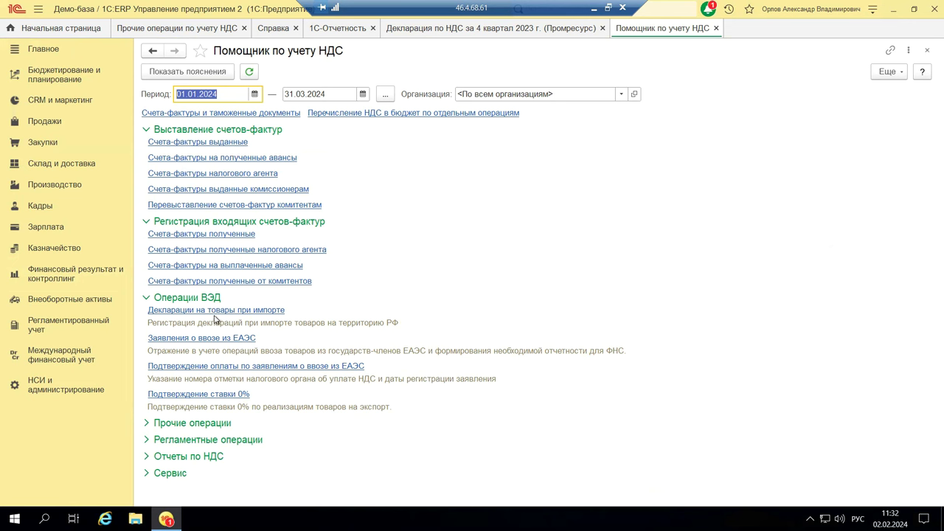
click(621, 94)
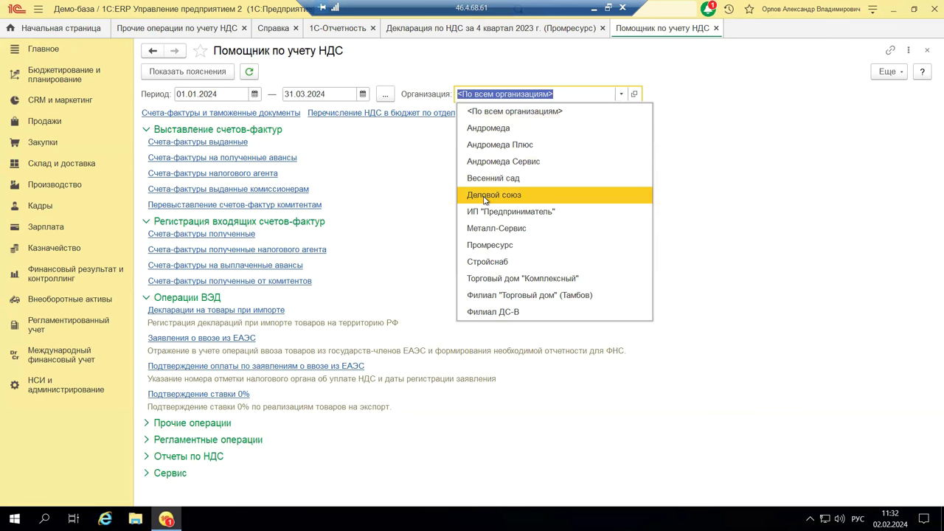
click(485, 200)
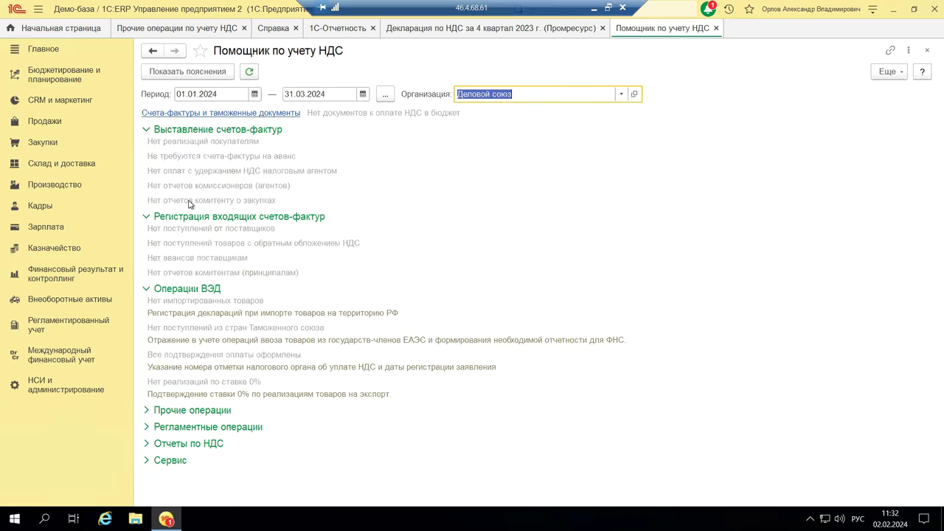
Step: Show the explanations in the VAT accounting assistant and expand the Прочие операции section
click(196, 71)
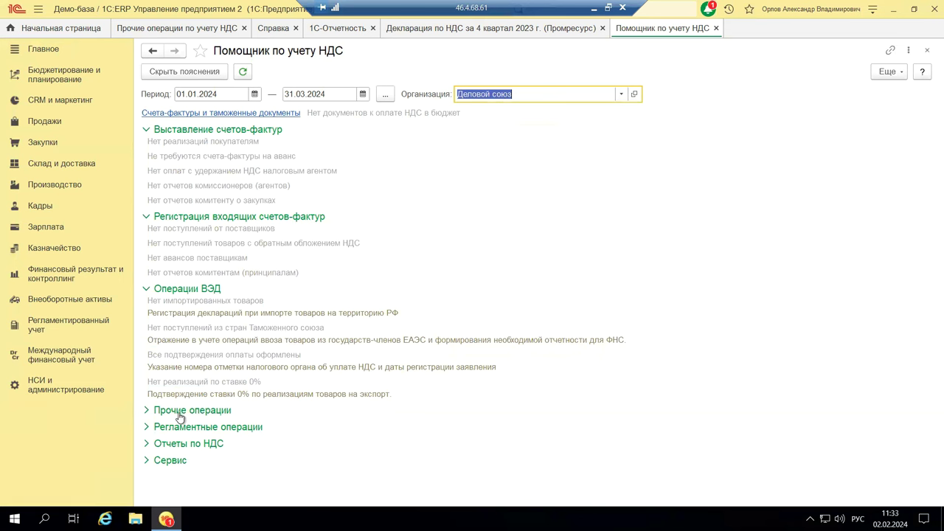
click(146, 411)
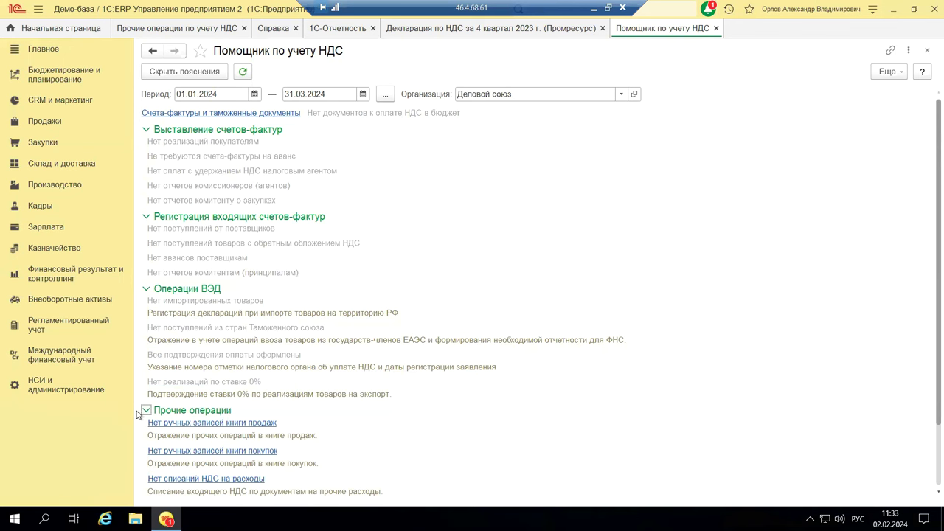
click(146, 411)
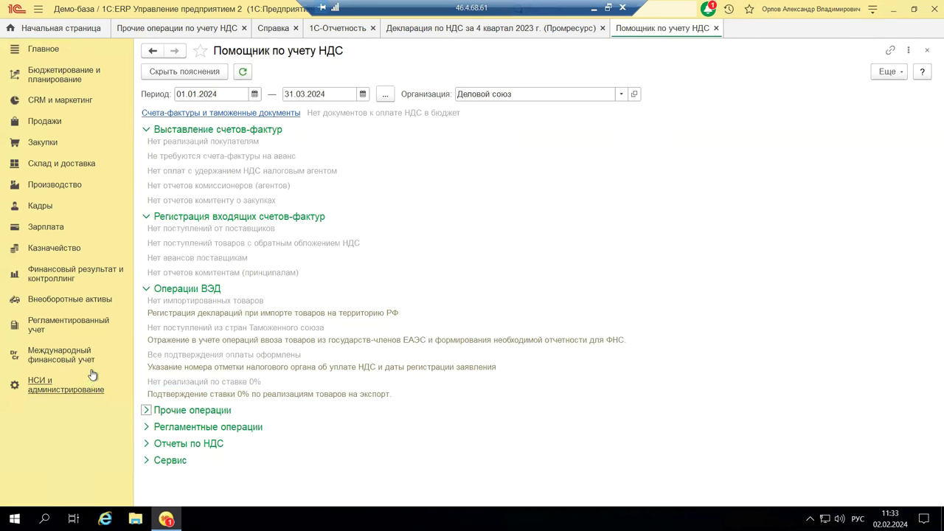
click(146, 413)
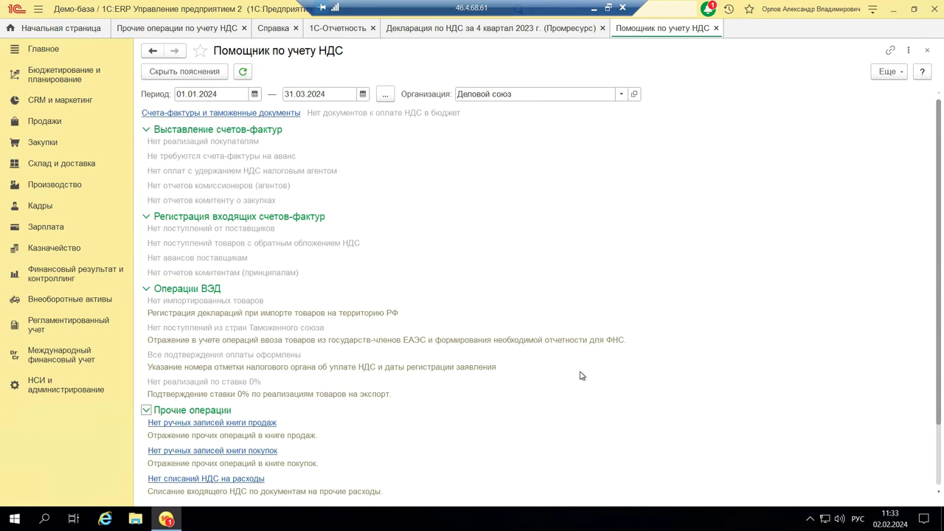
Step: Expand the Регламентные операции section and update the states of its operations
scroll(580, 376, down, 2)
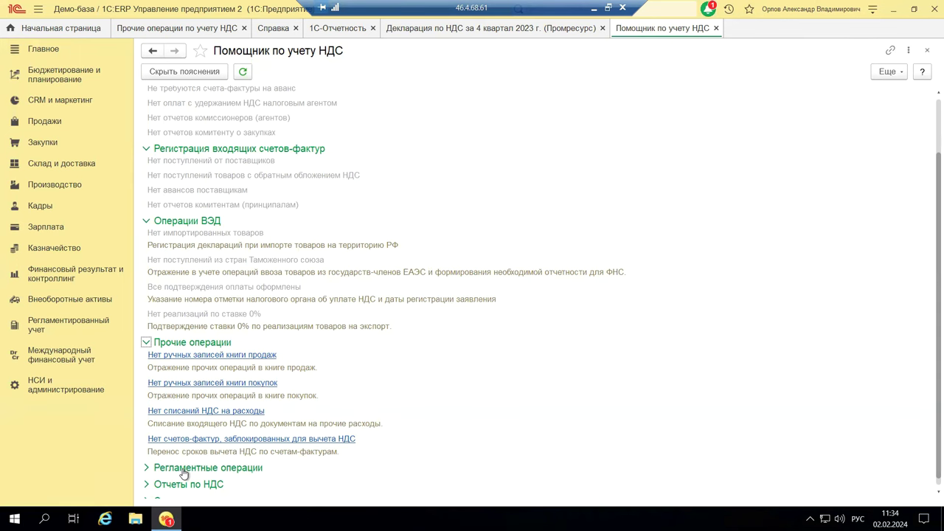
scroll(161, 472, down, 1)
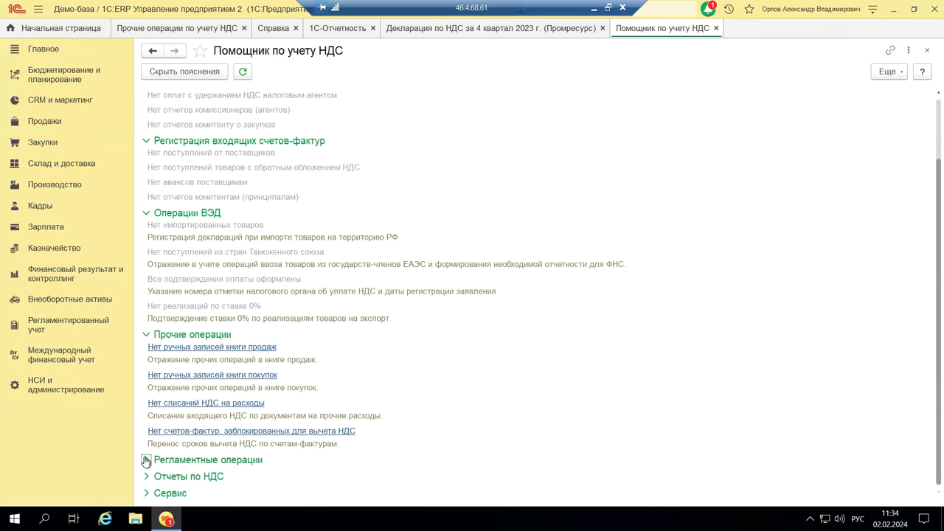
click(146, 460)
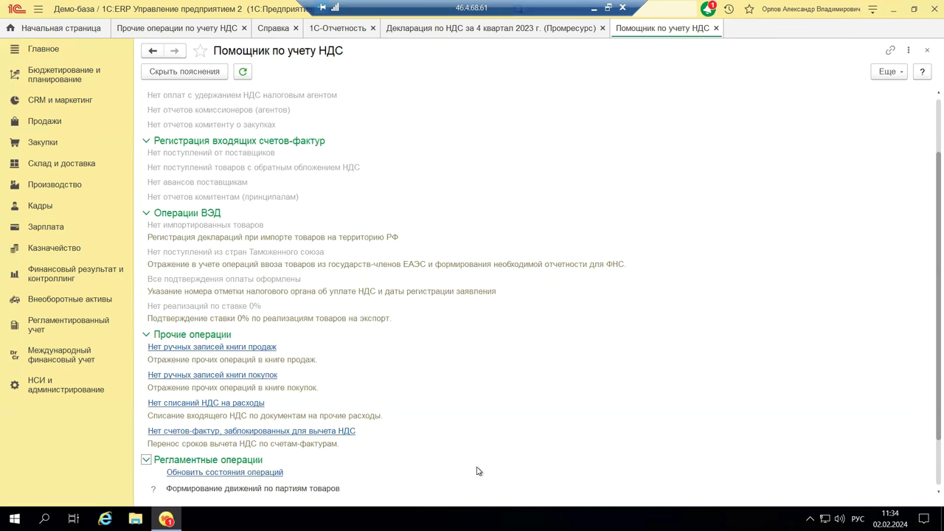
scroll(476, 471, down, 3)
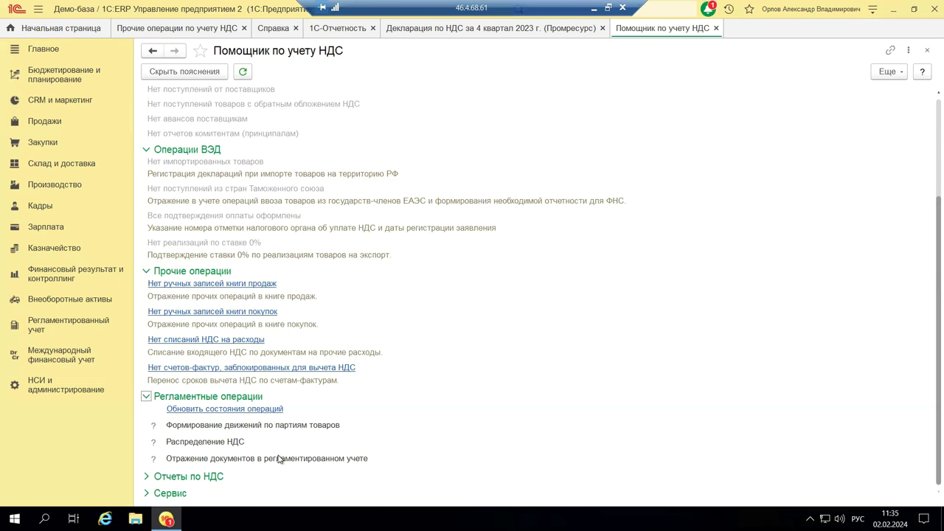
click(192, 410)
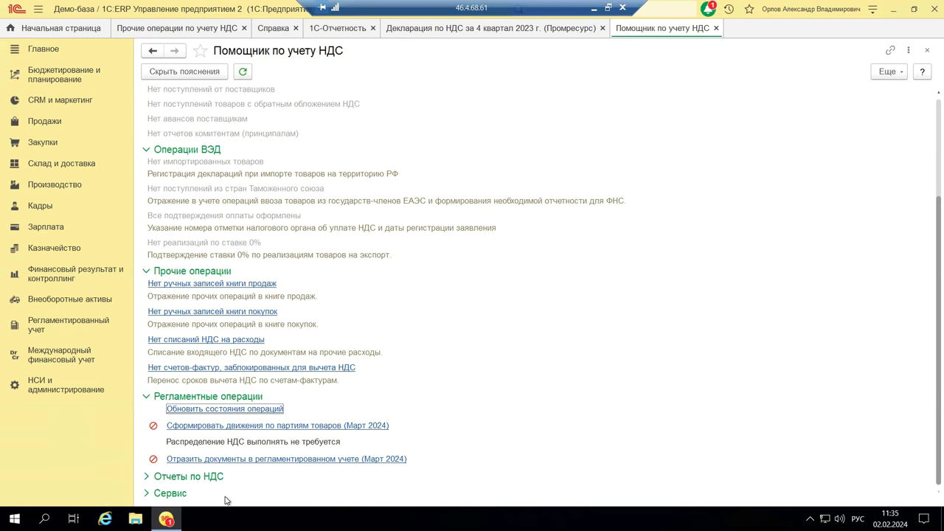
Step: Expand the Отчеты по НДС and Сервис sections and review the reports and services they offer
click(148, 476)
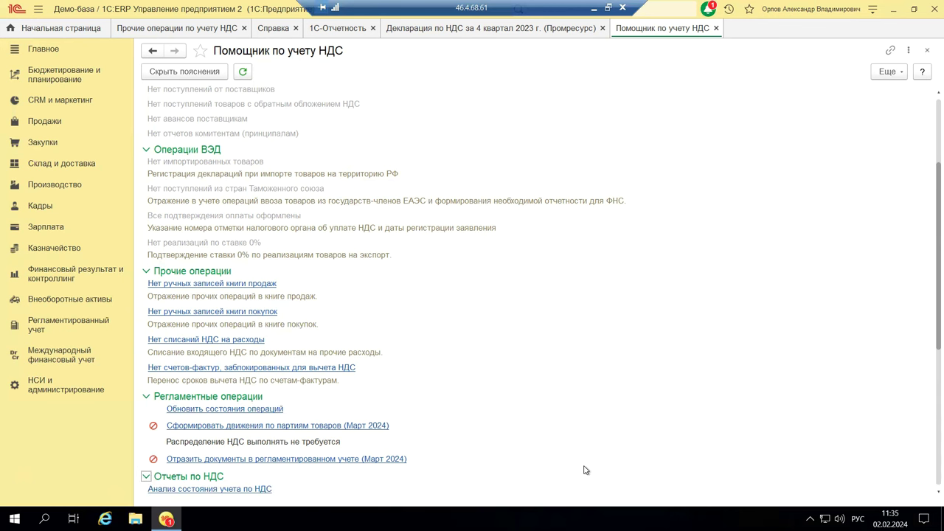
scroll(585, 469, down, 3)
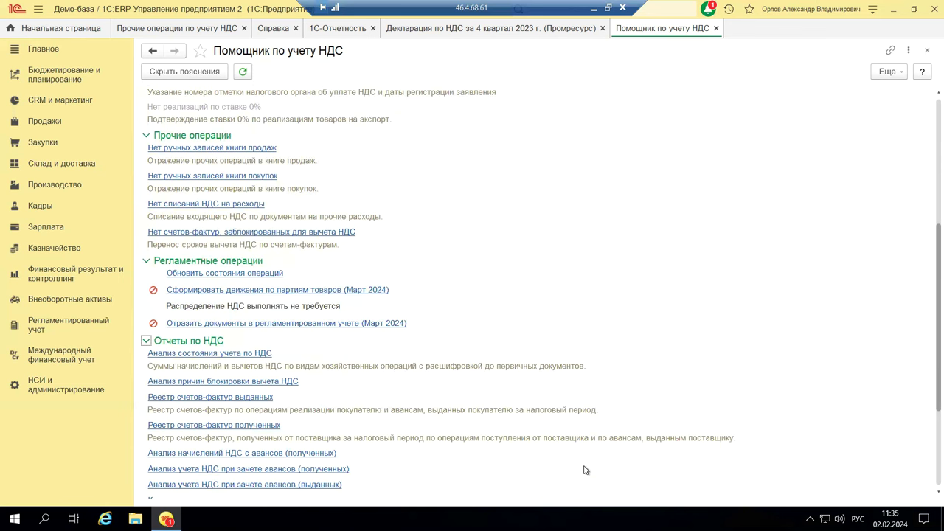
scroll(585, 470, down, 3)
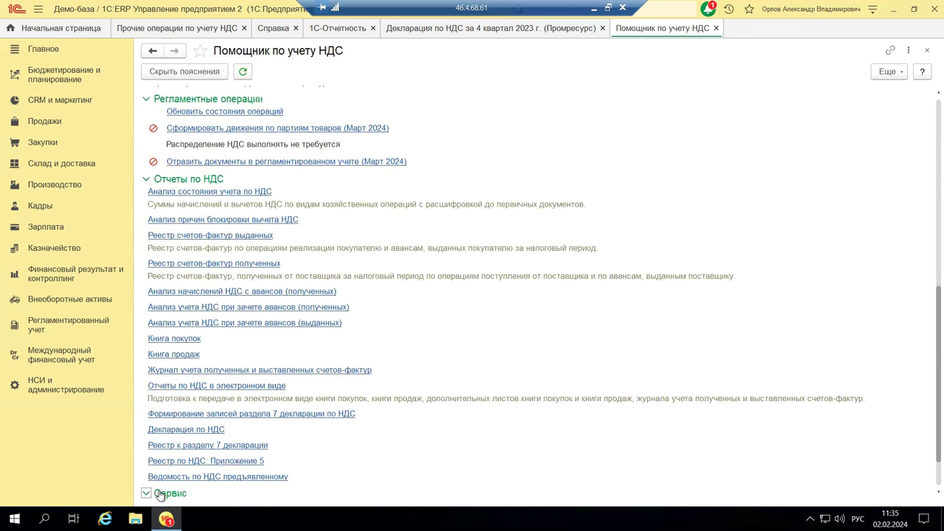
scroll(232, 485, down, 1)
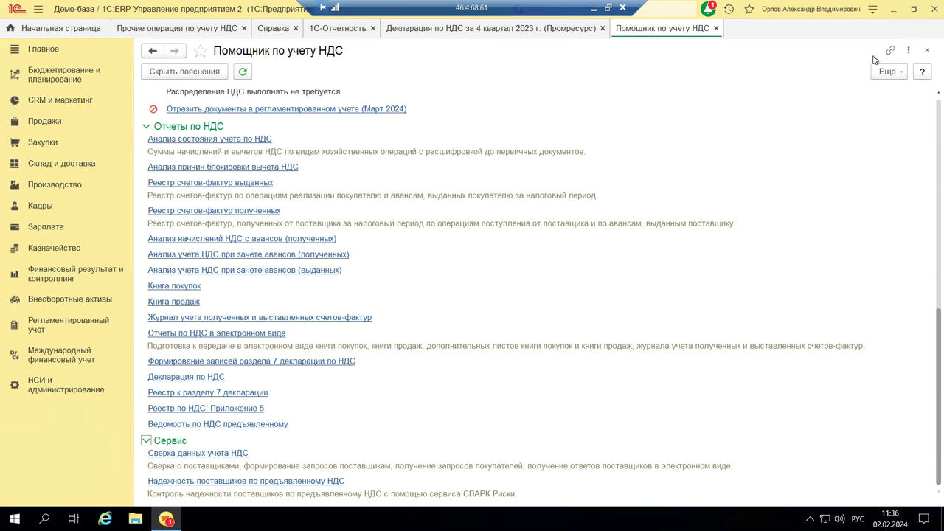
Step: Close the VAT accounting assistant and switch to slide 10 of the PowerPoint presentation, on who must keep the invoice journal
click(927, 50)
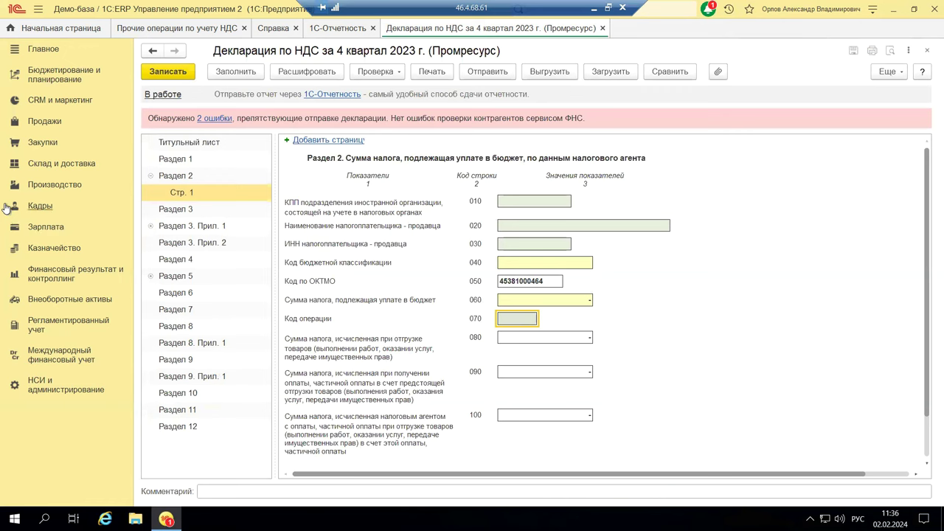
click(594, 7)
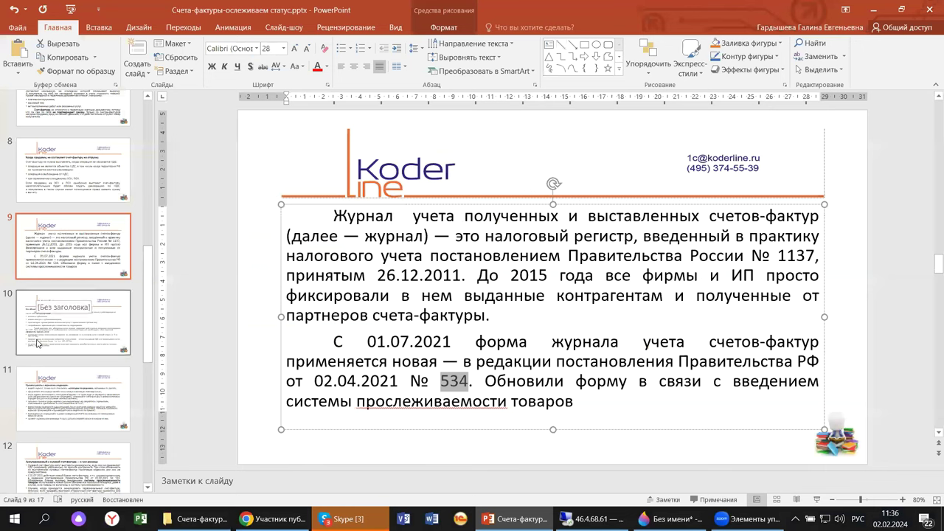
click(37, 343)
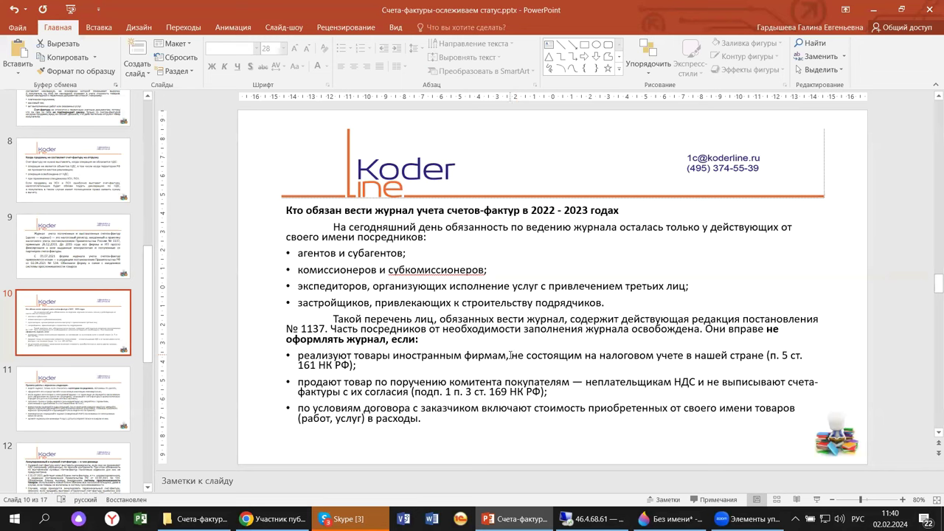
Step: Go to slide 11, on the rules for working with the journal, and end its second bullet with a semicolon
click(64, 417)
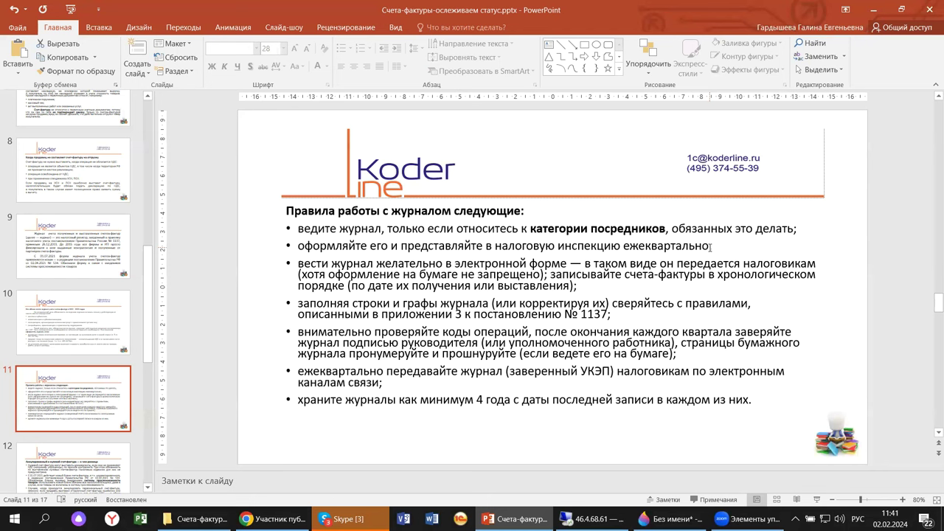
text(;)
click(295, 371)
key(BackSpace)
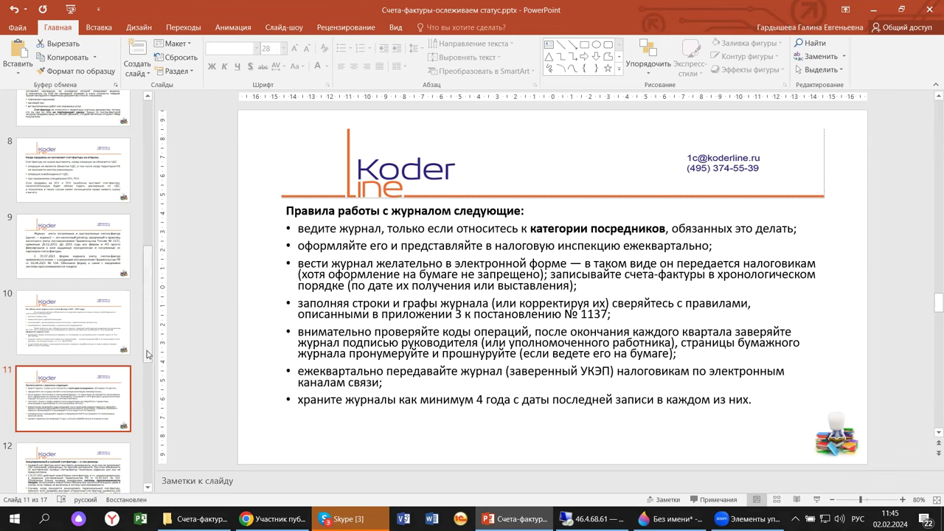
Step: View slide 14, Итоги, and return to slide 11 on the journal rules
drag(148, 354, 139, 418)
click(138, 418)
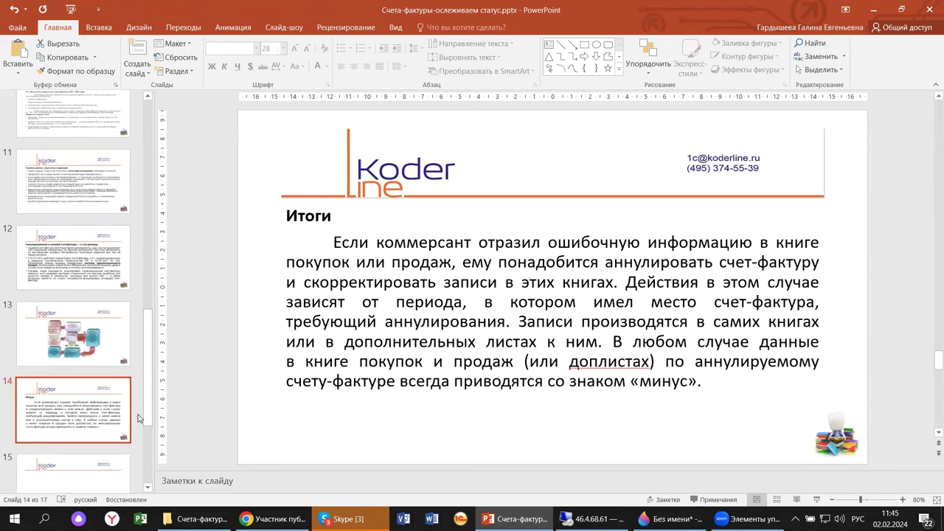
click(107, 213)
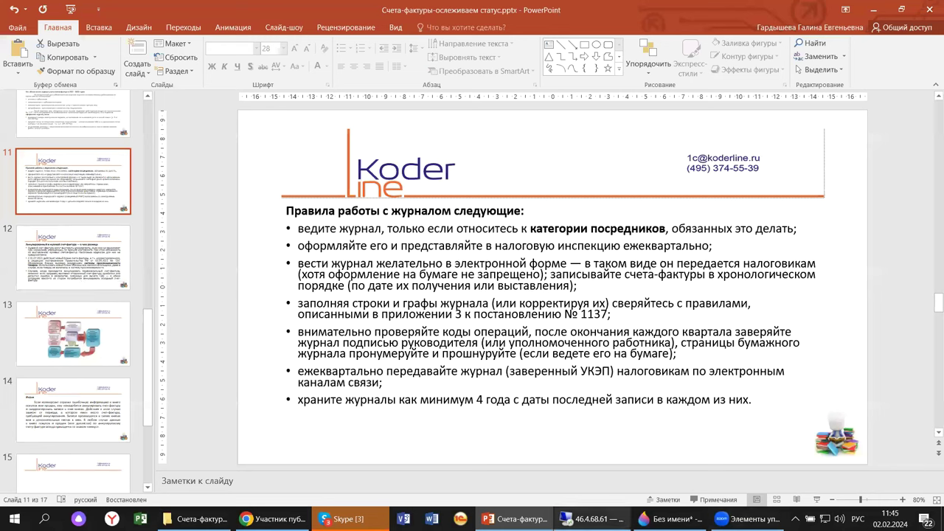
Step: Switch to 1С:ERP, view Раздел 8 and Раздел 8. Прил. 1 of the VAT declaration, and close the declaration
click(590, 519)
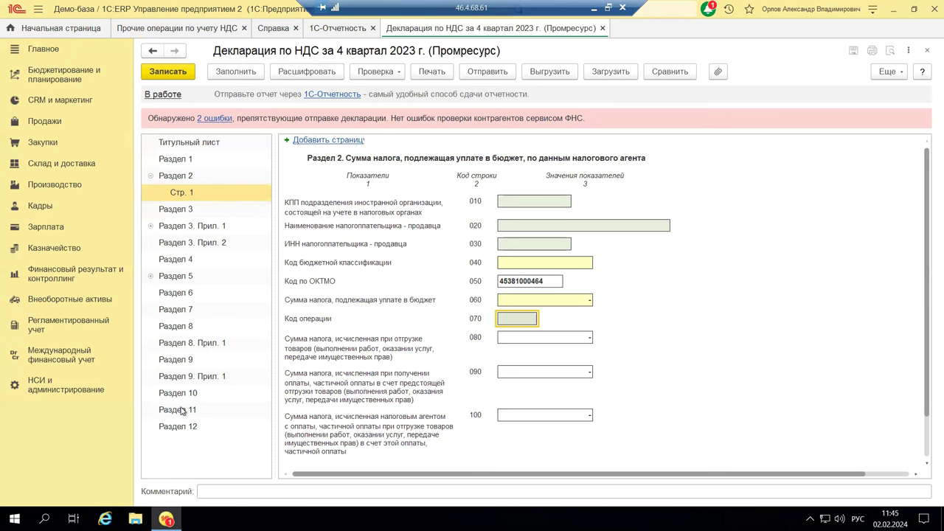
click(161, 329)
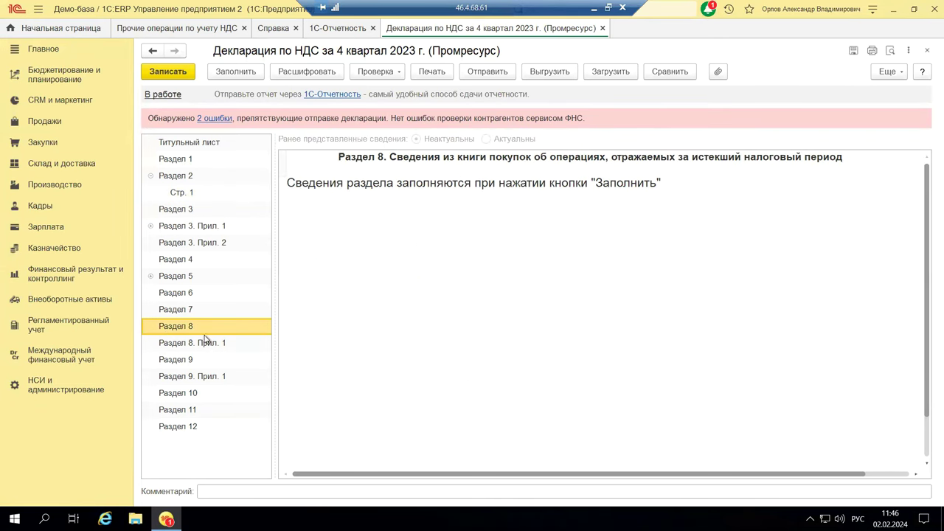
click(175, 345)
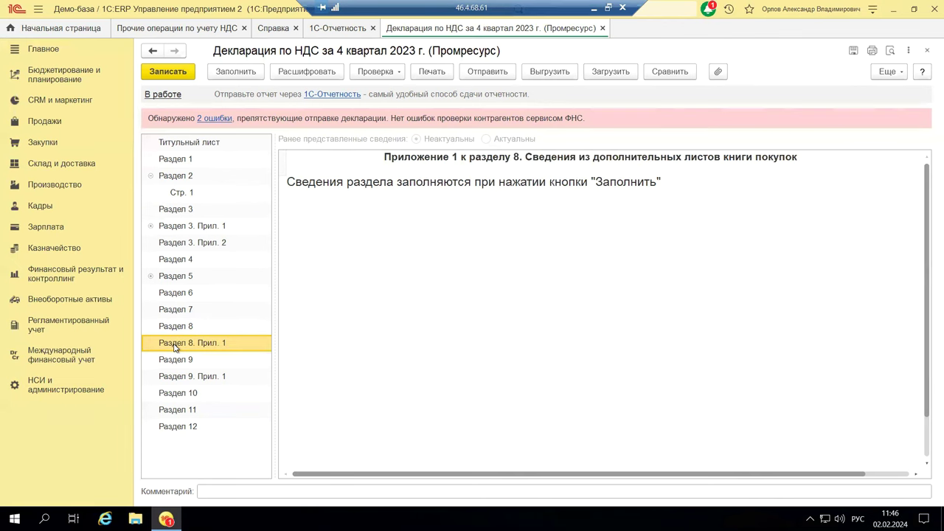
click(927, 52)
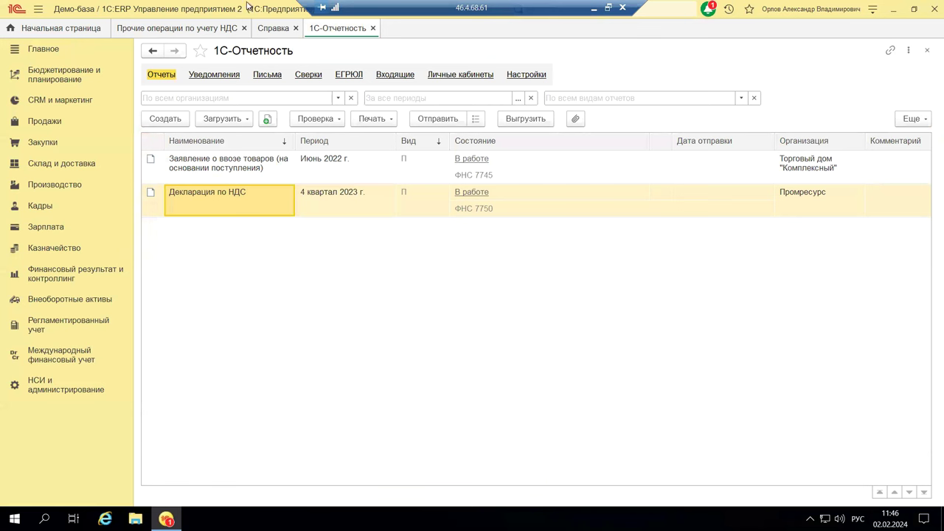
Step: Open Счета-фактуры и таможенные документы from Финансовый результат и контроллинг and look through the issued invoices and summary certificates listed
click(111, 273)
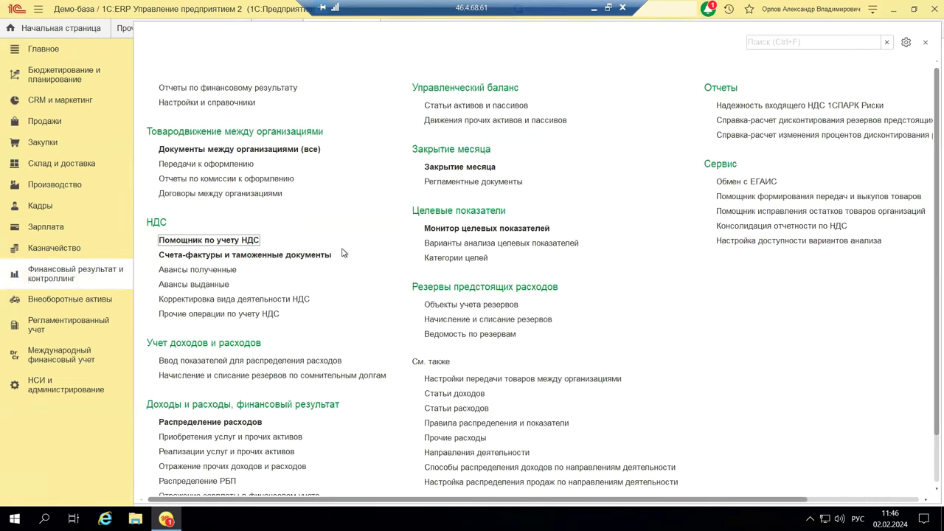
click(211, 255)
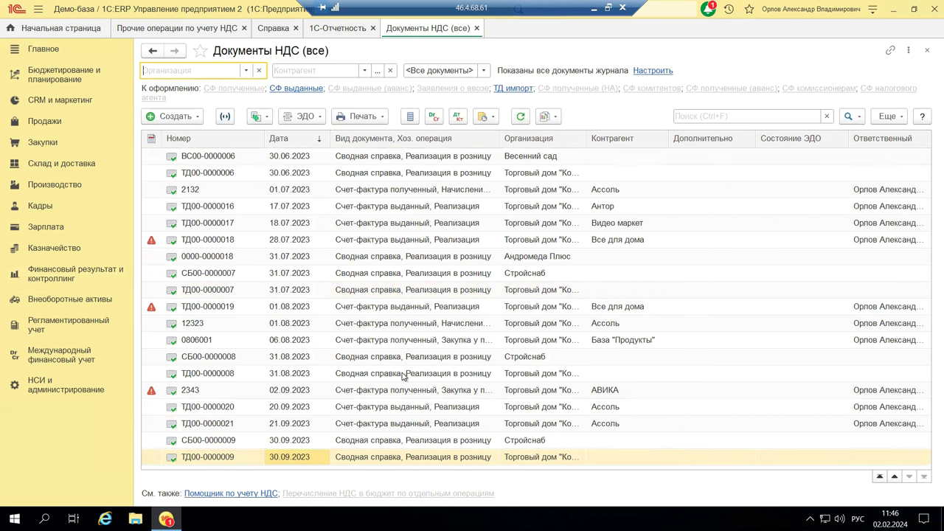
click(396, 211)
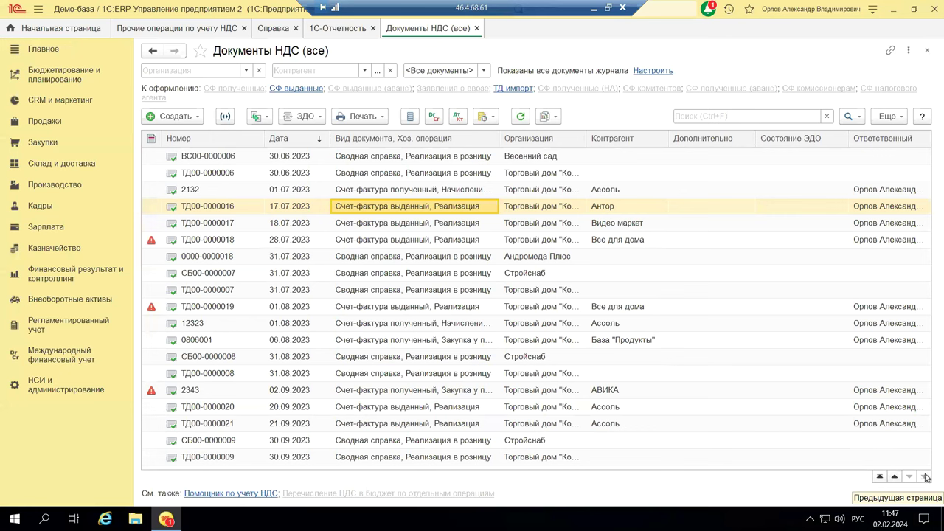
click(360, 411)
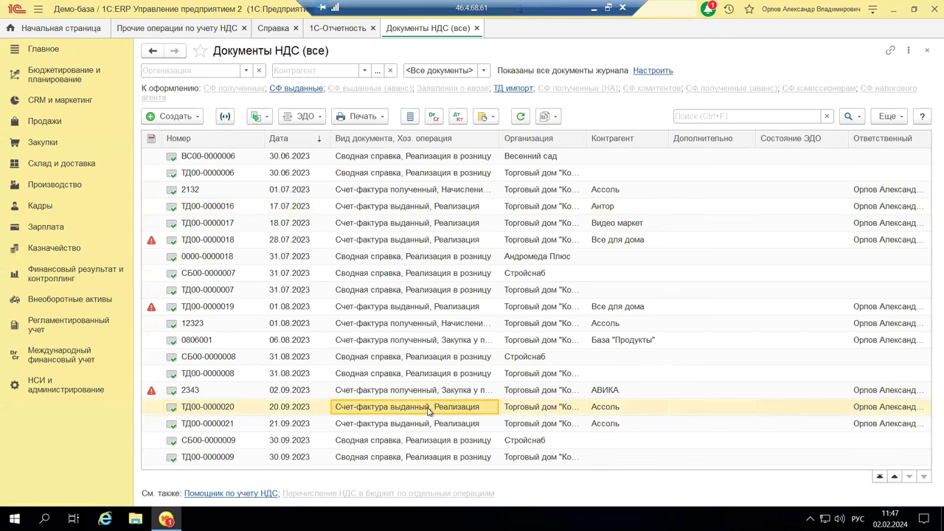
click(437, 457)
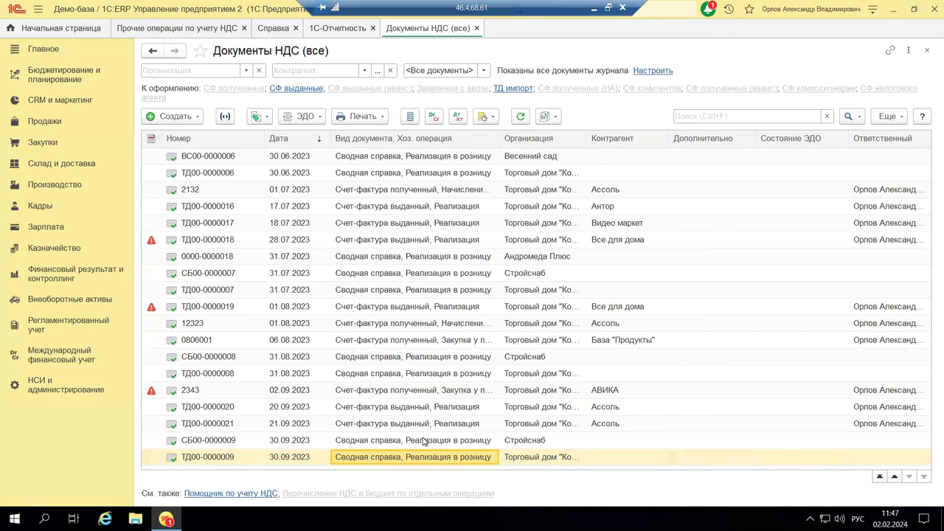
Step: Open the invoice received from База "Продукты" dated 06.08.2023, view its related documents, and return to the invoice
click(398, 340)
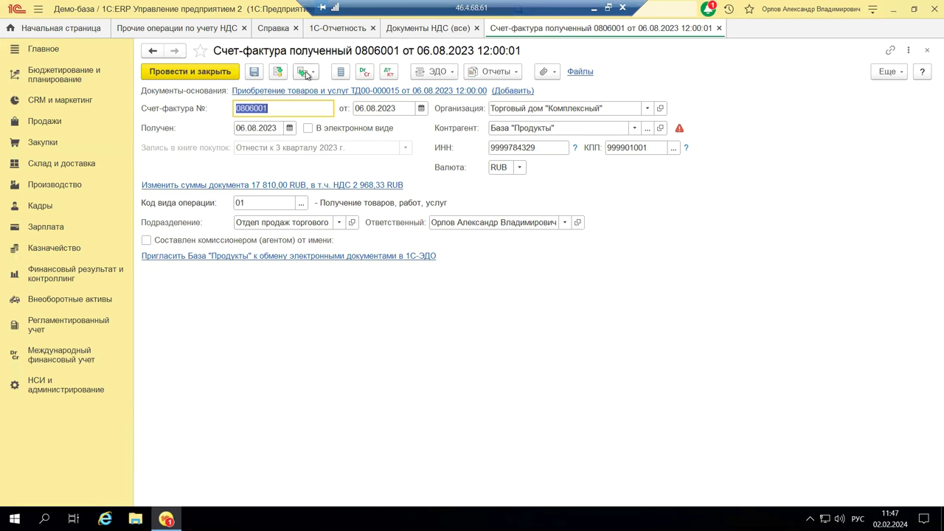
click(517, 72)
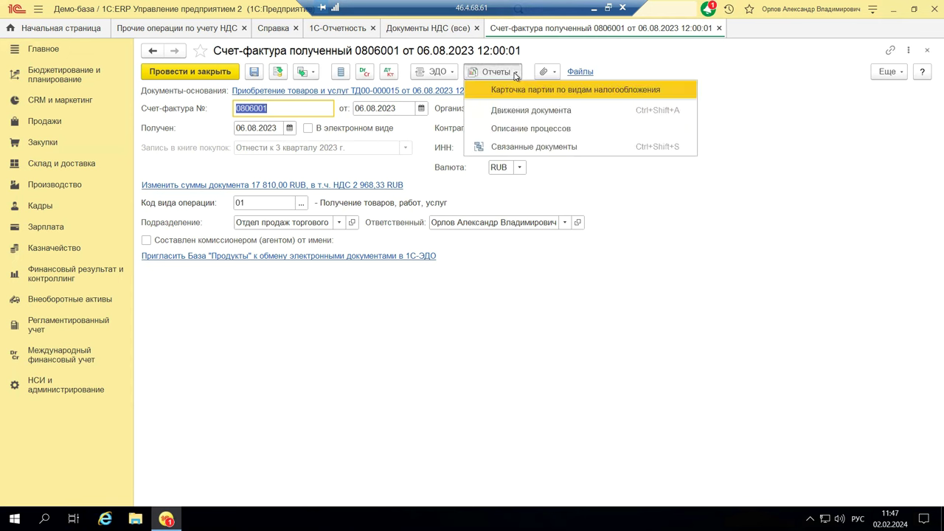
click(549, 147)
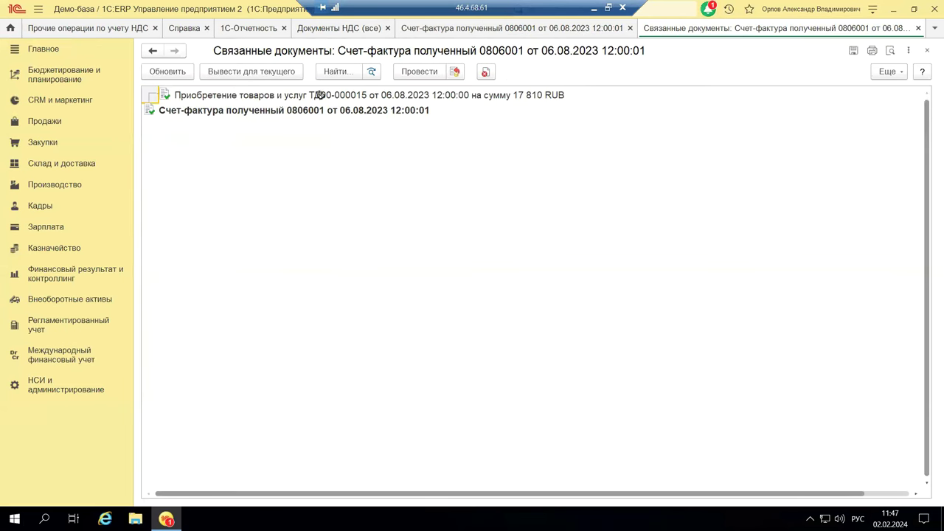
double_click(290, 112)
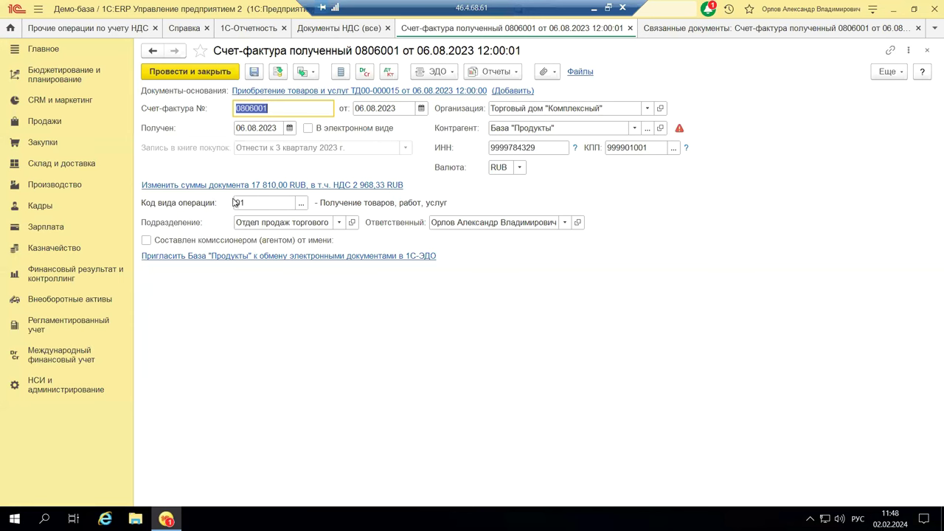
Step: Review the operation type codes available for the received invoice and close the list without choosing another code
click(301, 206)
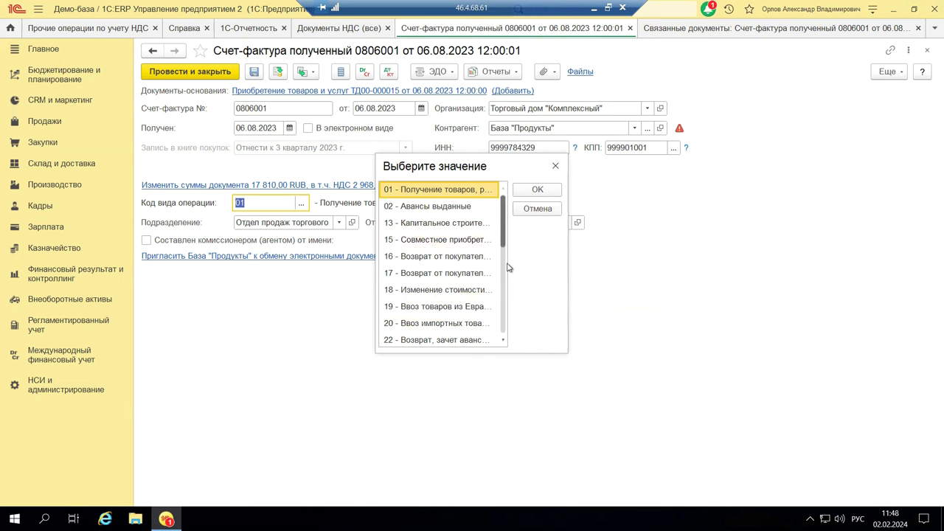
drag(508, 267, 523, 361)
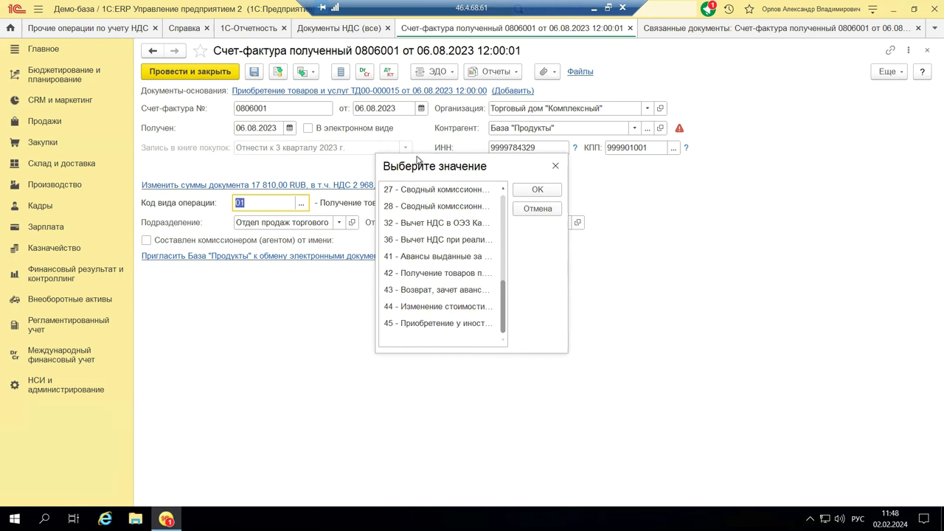
drag(493, 167, 745, 186)
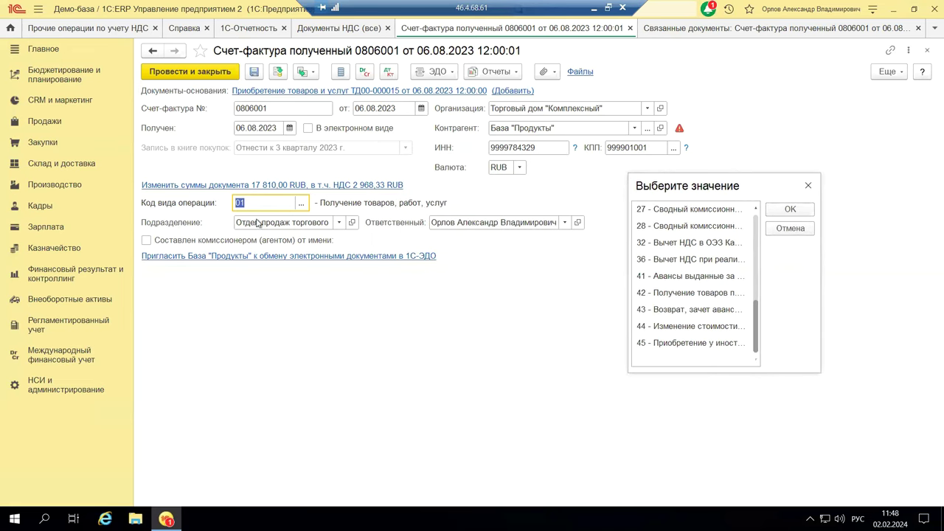
scroll(753, 332, up, 5)
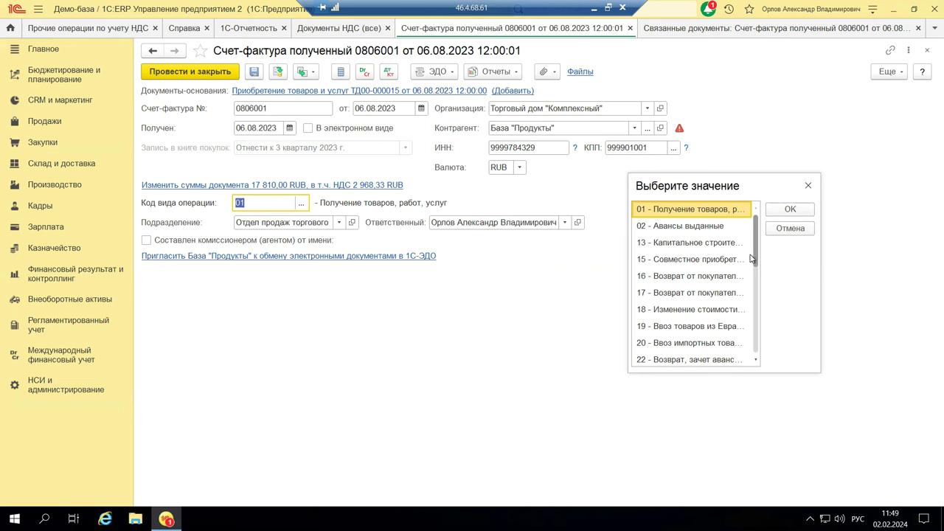
drag(755, 264, 745, 319)
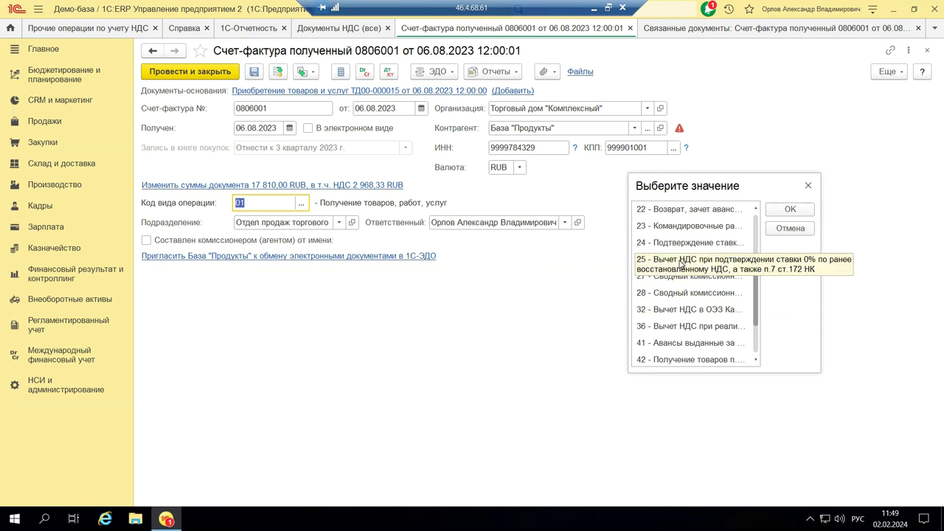
click(807, 186)
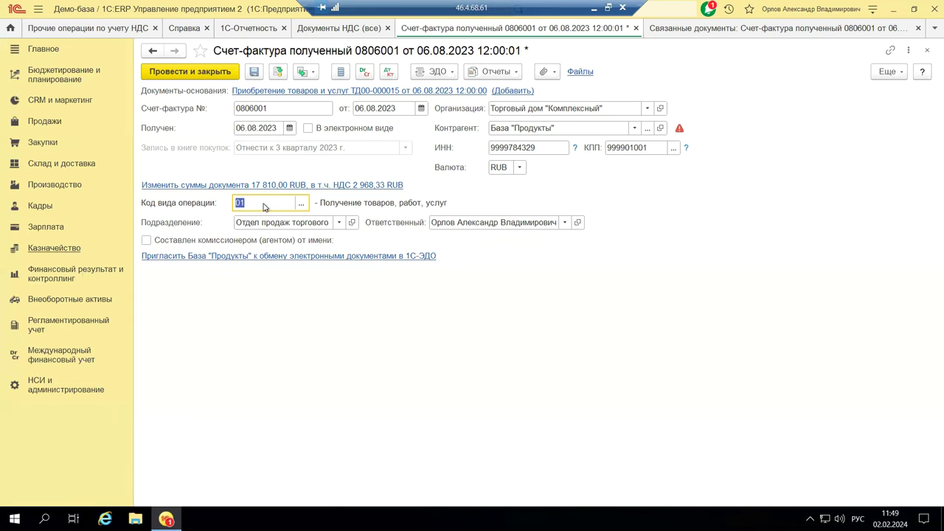
Step: Close the received invoice without saving changes, and close its related documents report
click(924, 51)
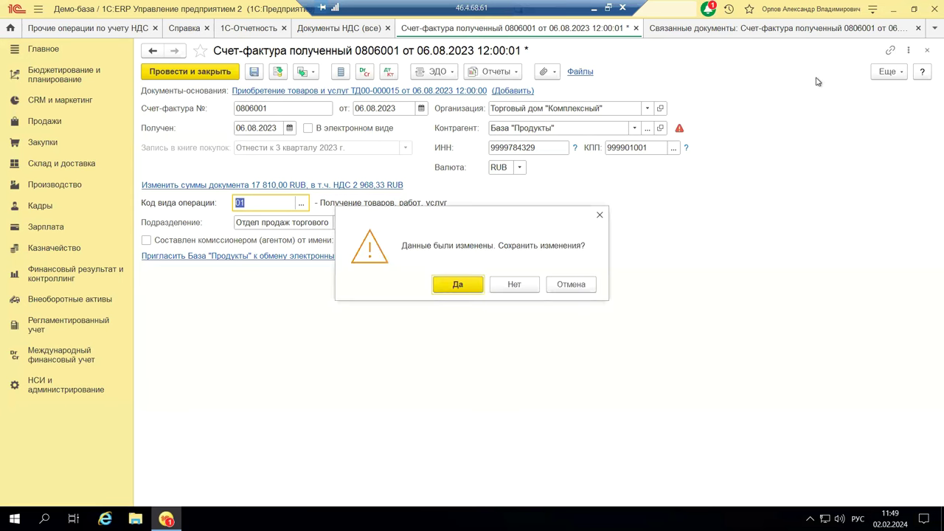
click(526, 286)
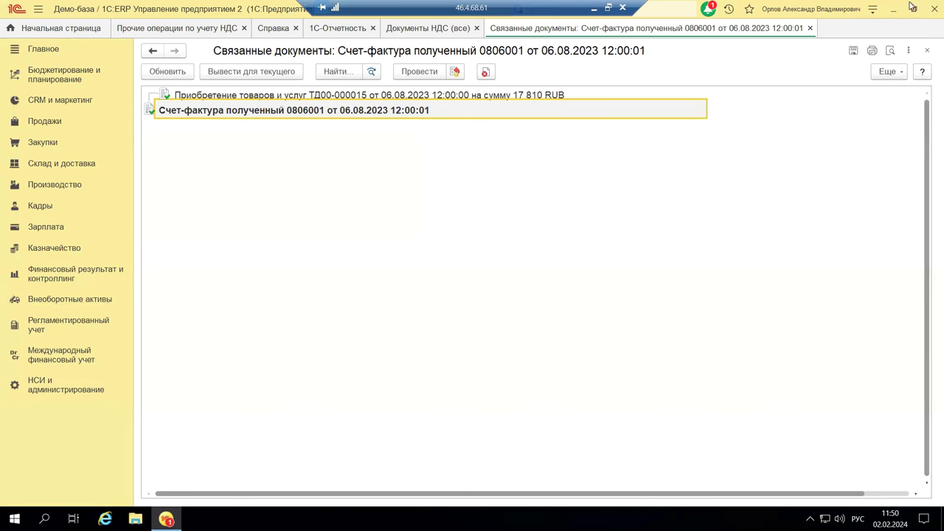
click(925, 51)
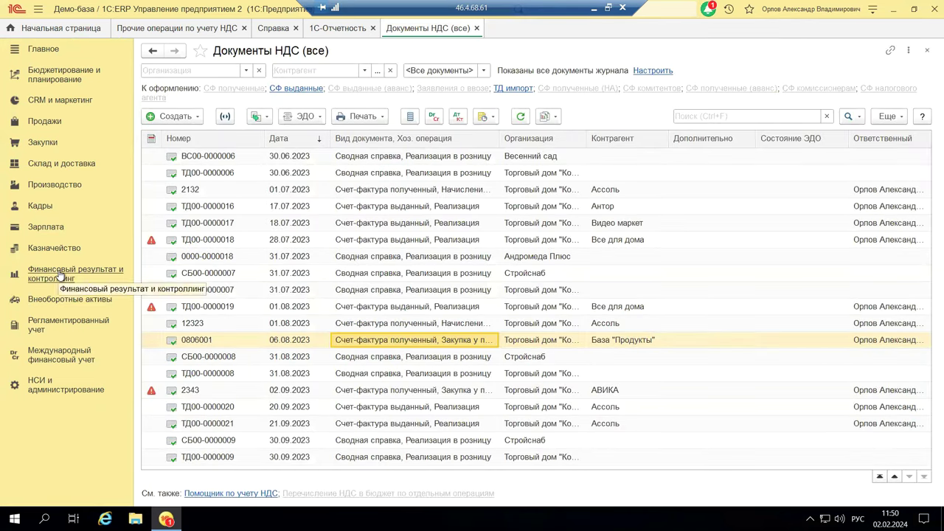
Step: Open the VAT accounting assistant from Финансовый результат и контроллинг and collapse the Выставление счетов-фактур section
click(123, 274)
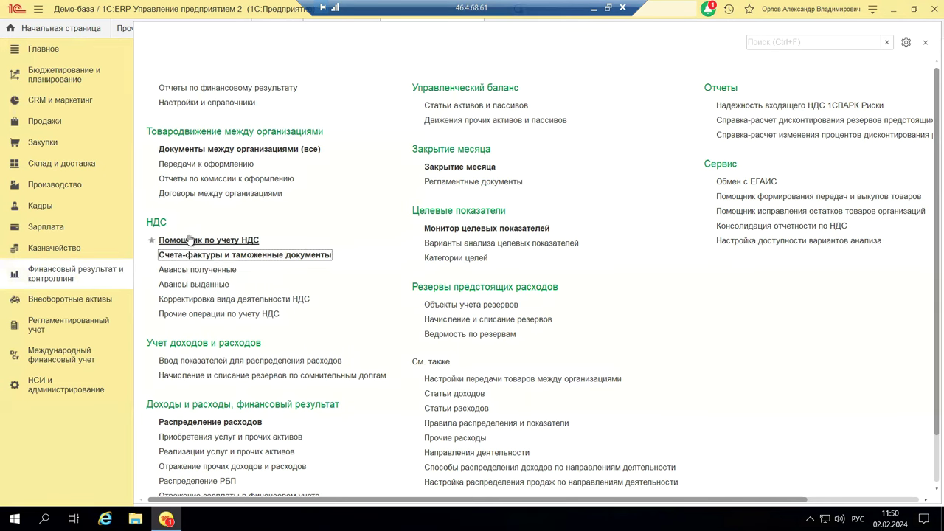
click(189, 240)
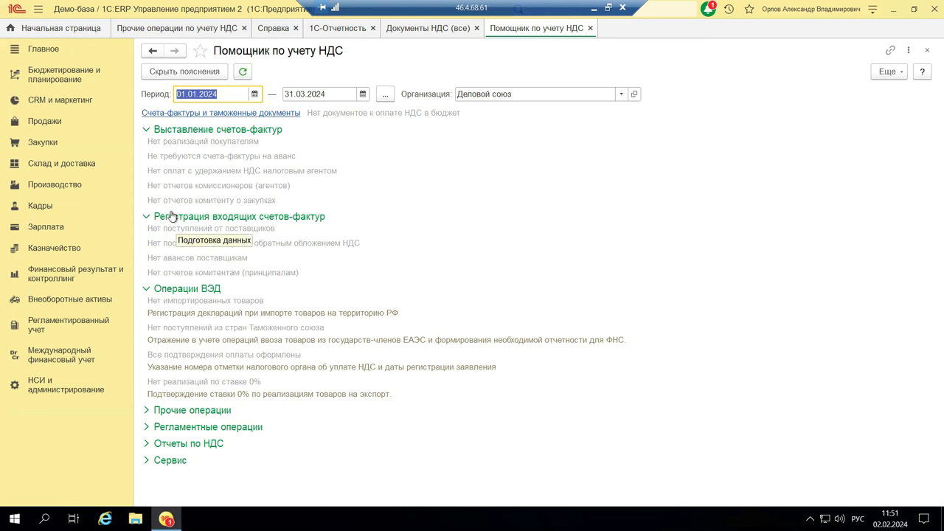
click(176, 132)
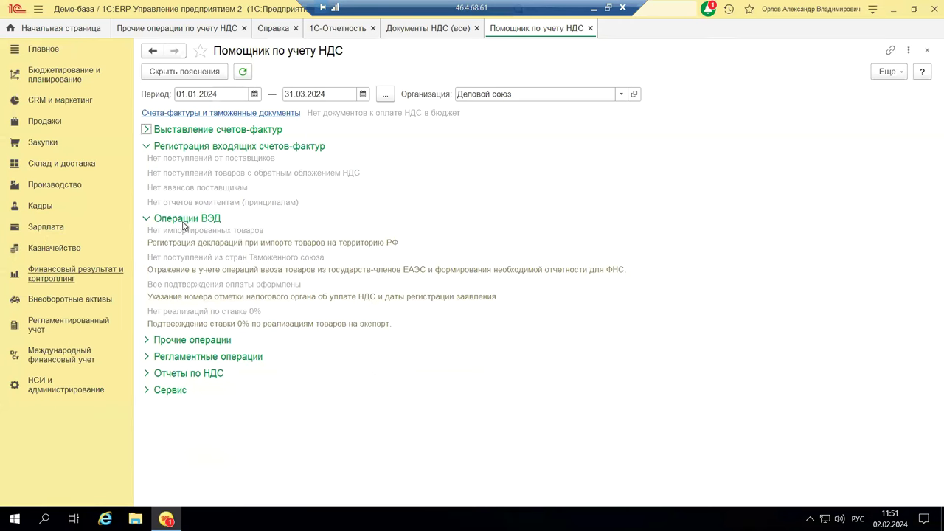
Step: Return to the VAT documents list and open the invoice issued to Все для дома on 01.08.2023
click(425, 31)
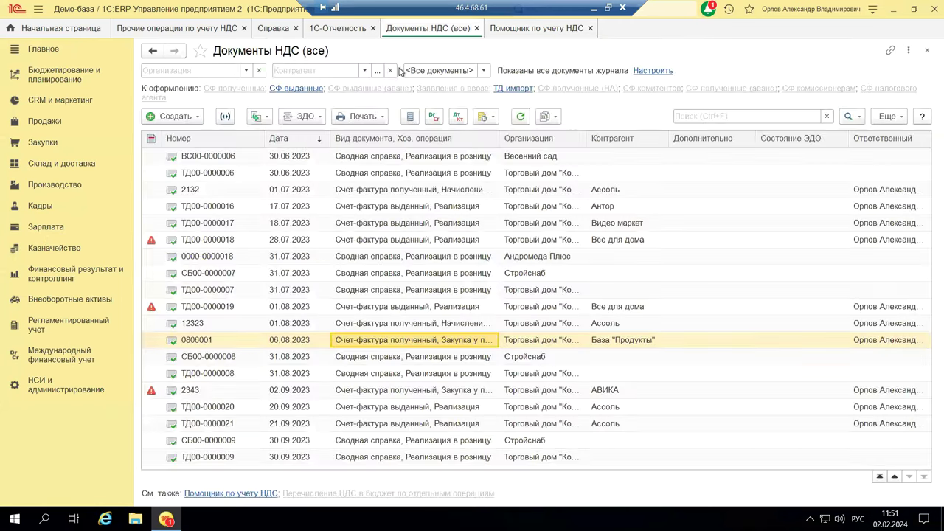
click(365, 310)
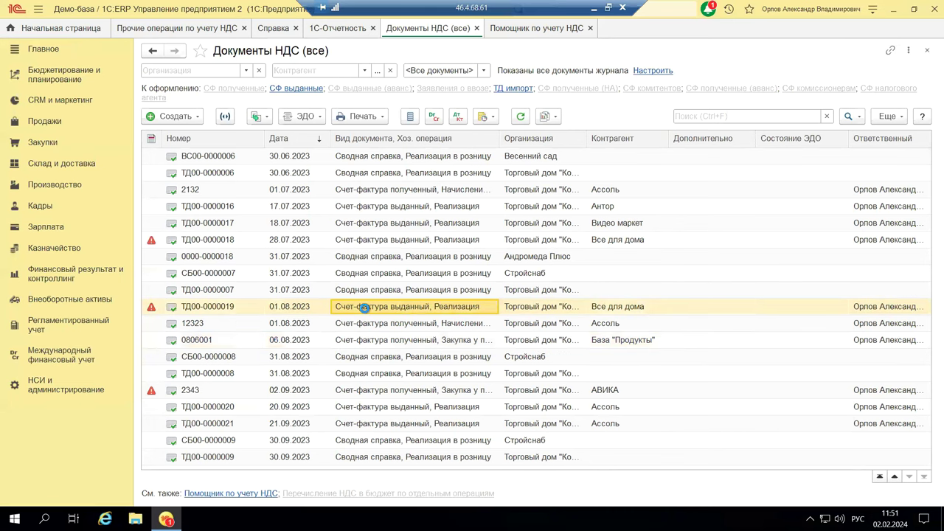
double_click(277, 302)
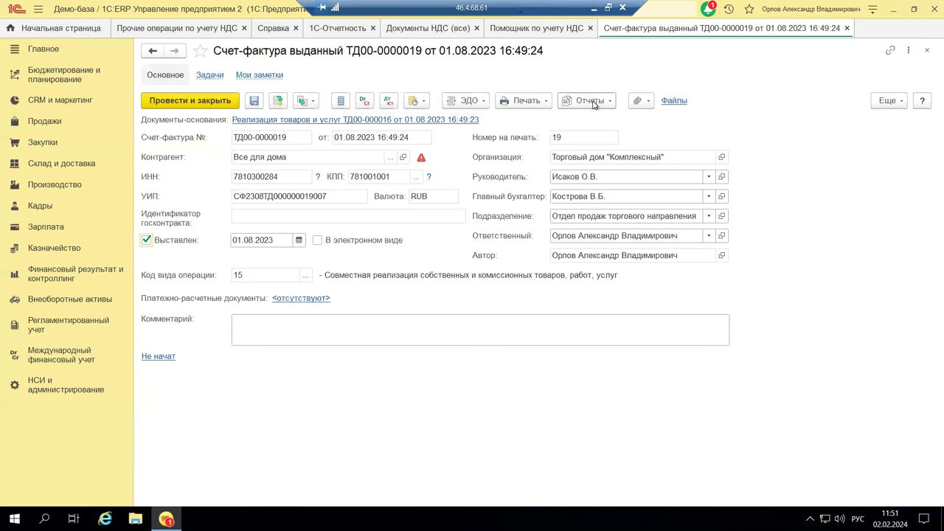
Step: Show the documents related to the issued invoice and open its underlying Реализация товаров и услуг document of 01.08.2023
click(592, 101)
click(591, 156)
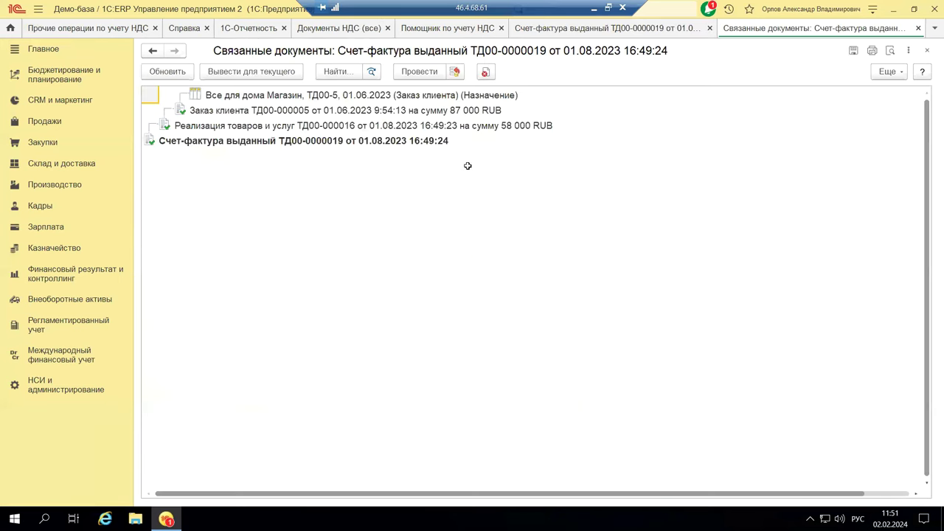
click(183, 125)
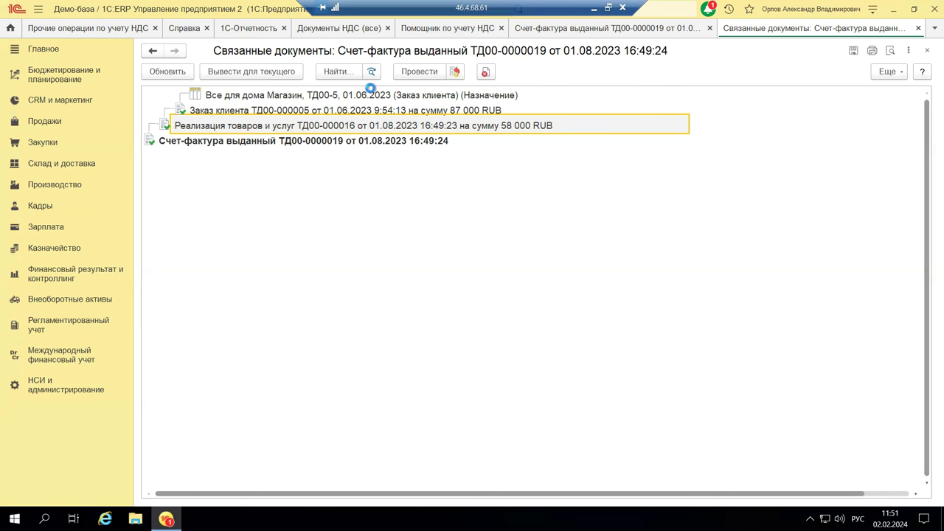
double_click(377, 125)
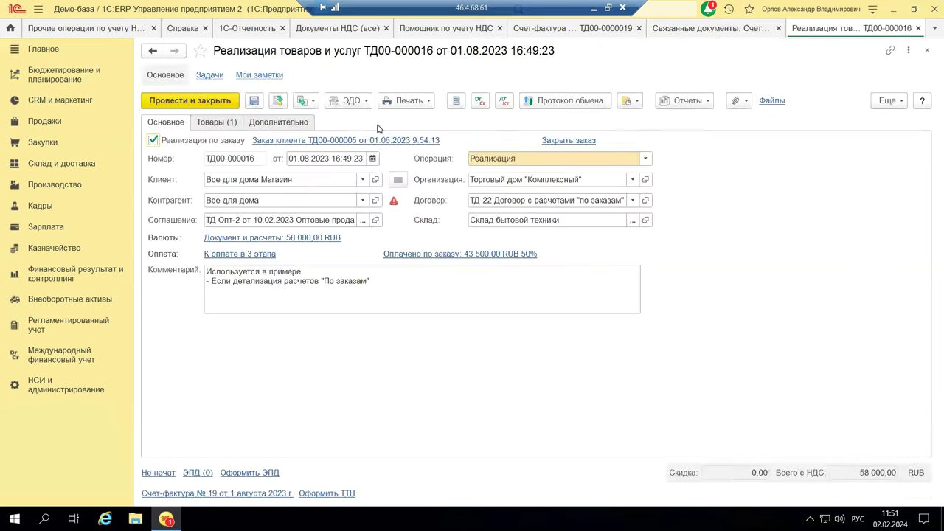
Step: Show the goods lines of the Реализация товаров и услуг document and examine the price, amount, VAT rate and VAT sum
click(216, 124)
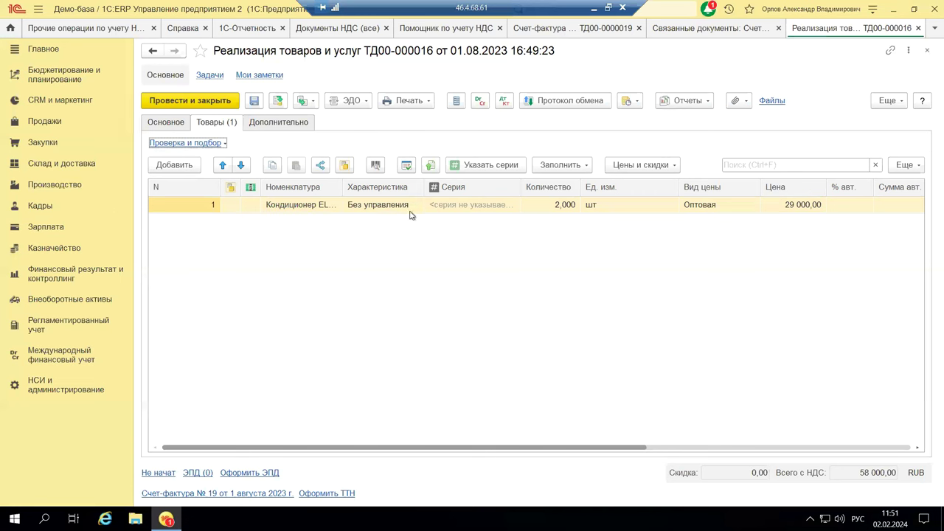
click(802, 207)
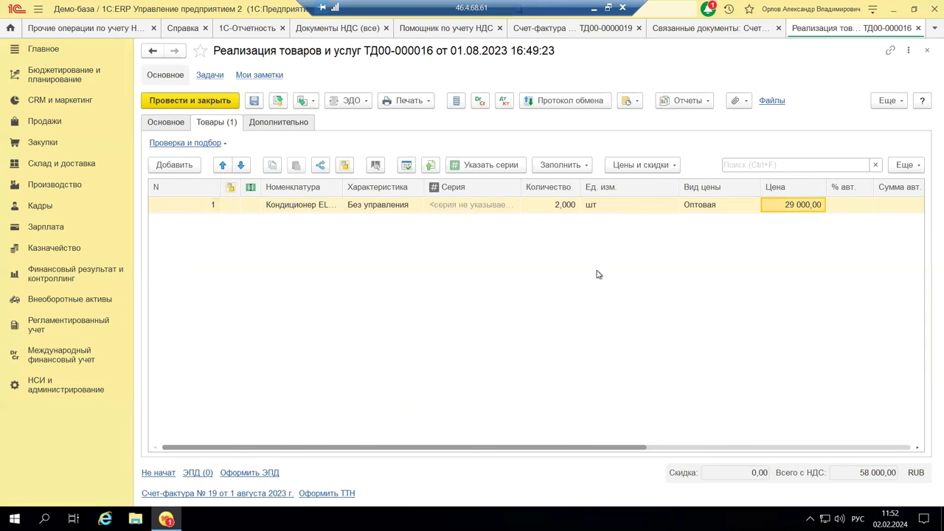
drag(596, 450, 880, 454)
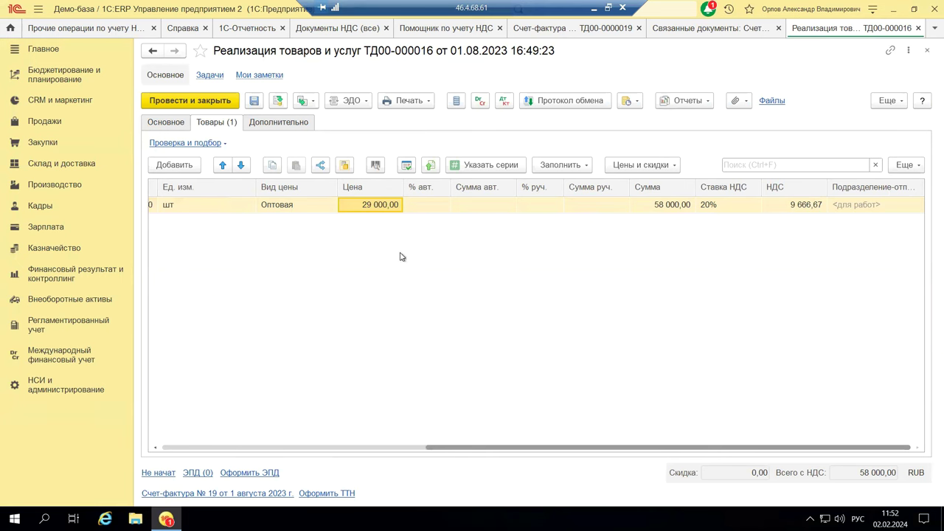
Step: Open the Оптовая price type card from the goods line and check its Цена включает НДС setting
click(318, 207)
click(319, 207)
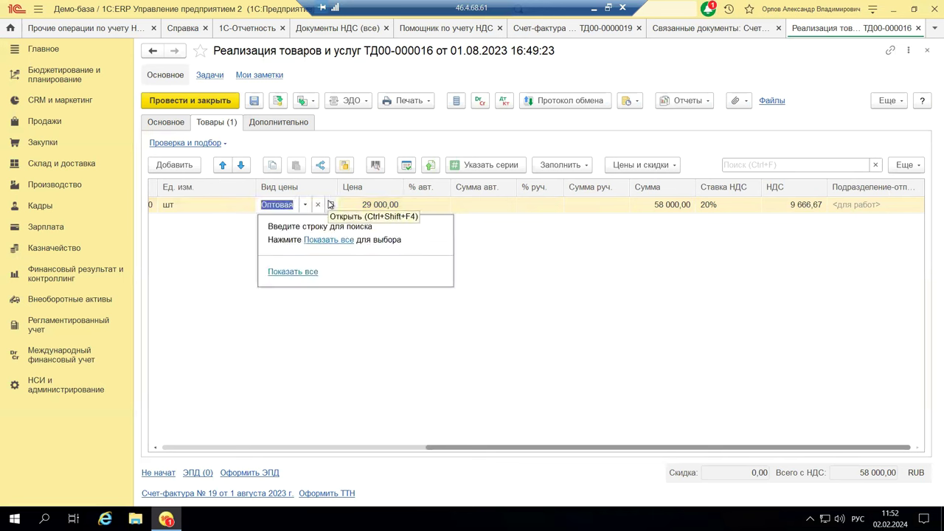
click(331, 205)
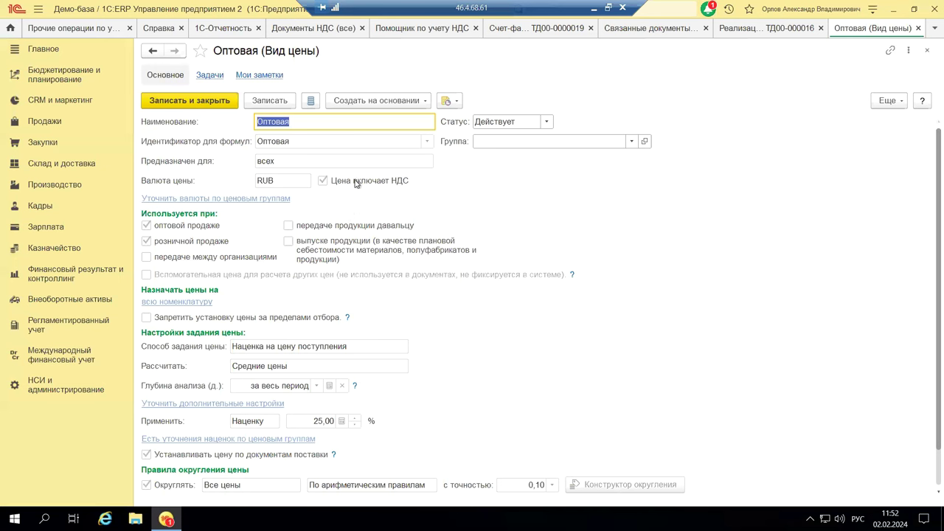
mouse_move(342, 184)
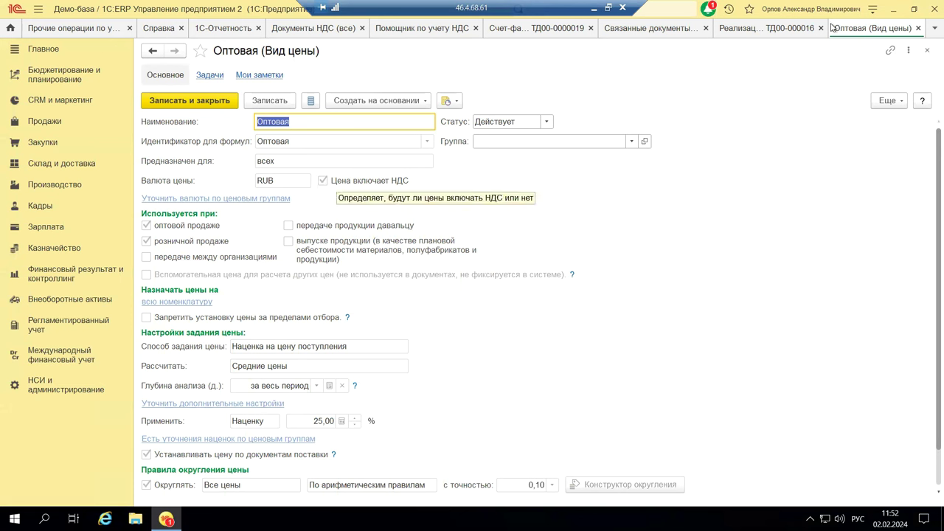
Step: Return to the Реализация товаров и услуг document, and close both it and the Оптовая price type card
click(763, 30)
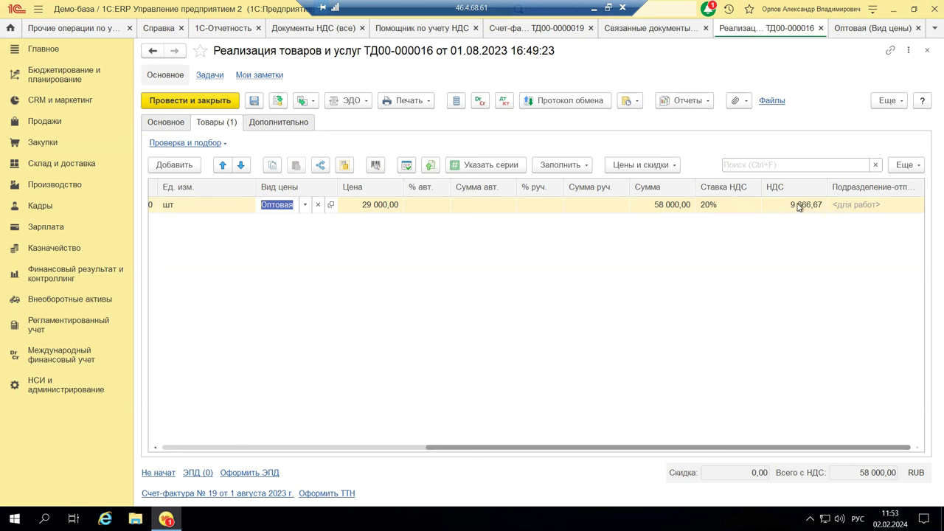
click(926, 51)
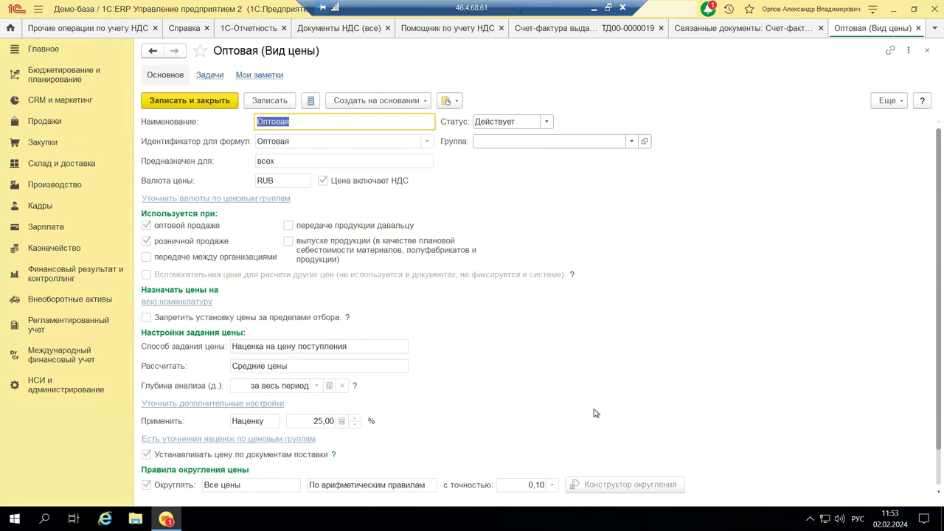
click(926, 52)
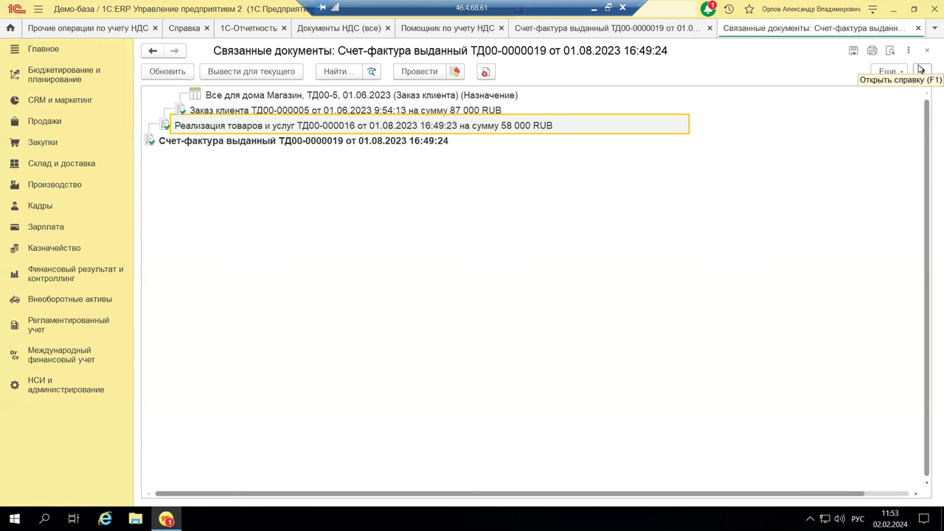